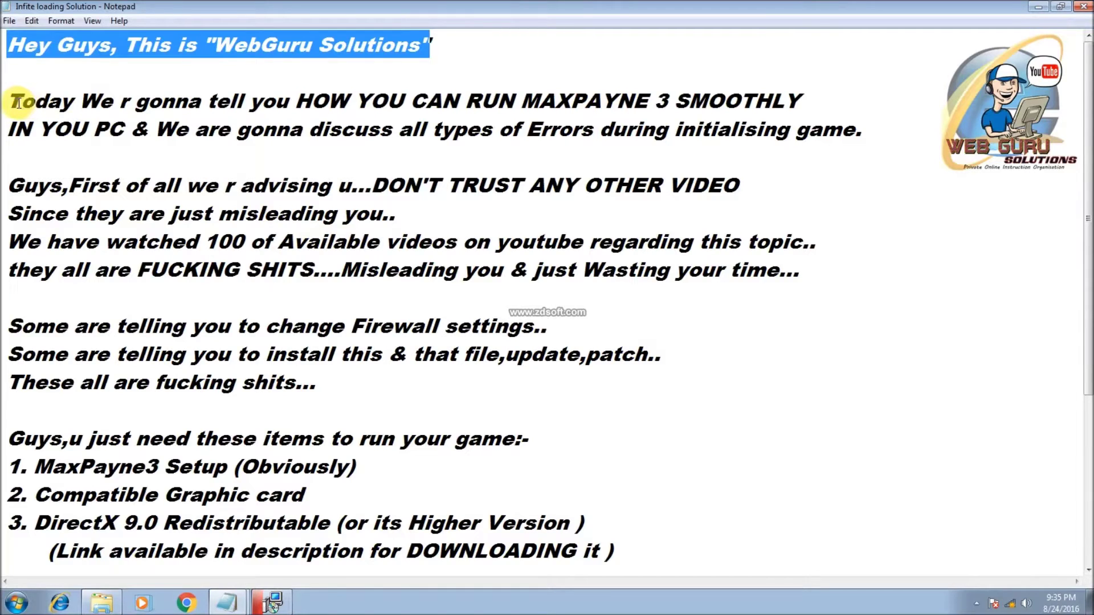
- Highlight the warnings about running Max Payne 3 smoothly, misleading videos, Firewall settings and patches
left_click_drag(19, 103, 866, 137)
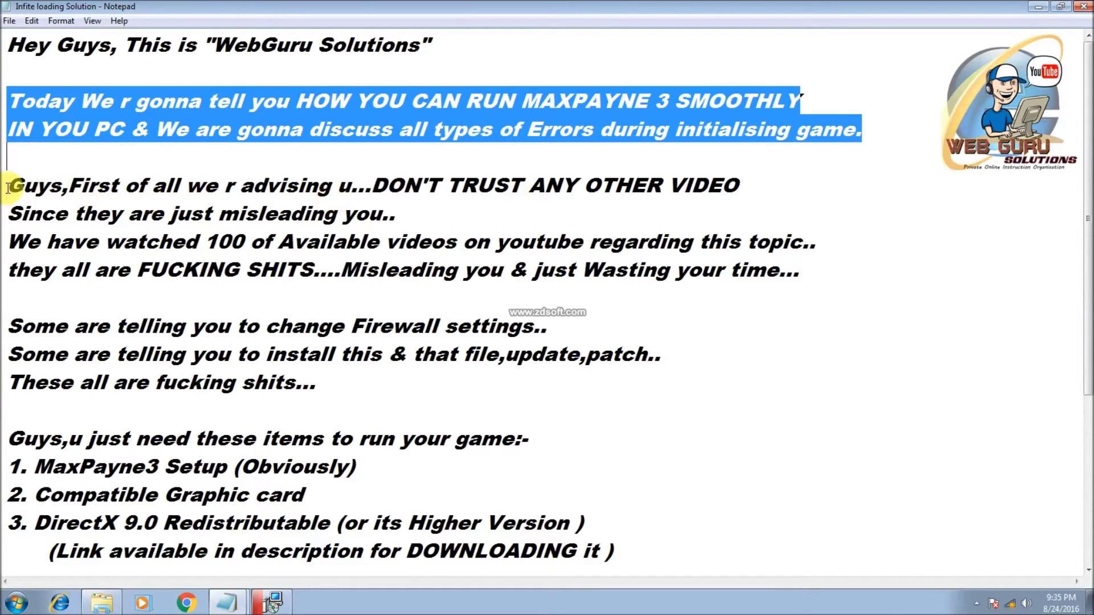
left_click_drag(8, 188, 632, 215)
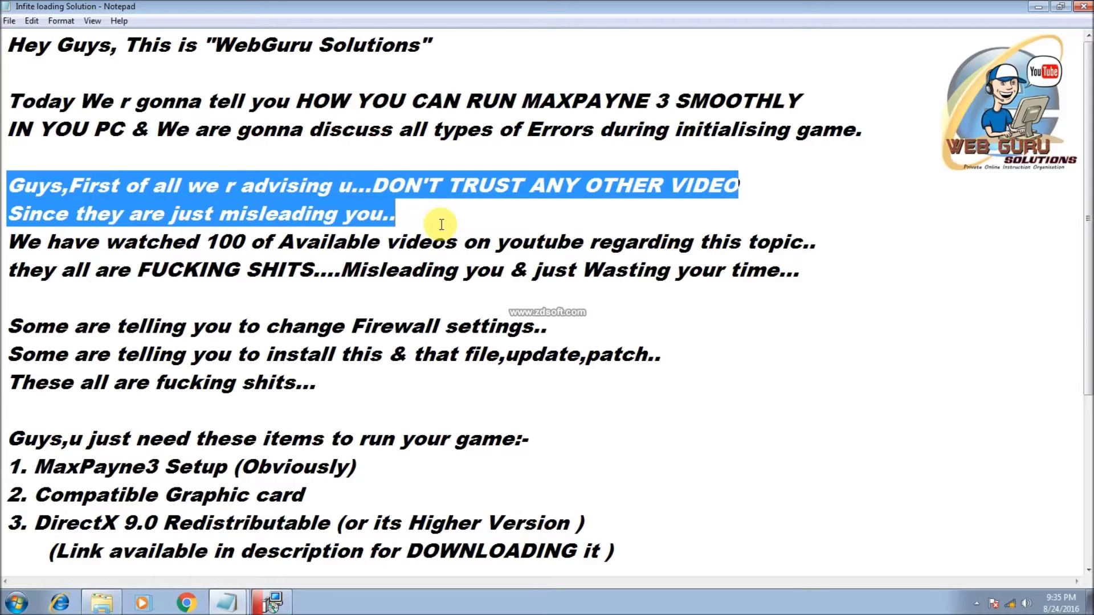
left_click_drag(457, 225, 811, 276)
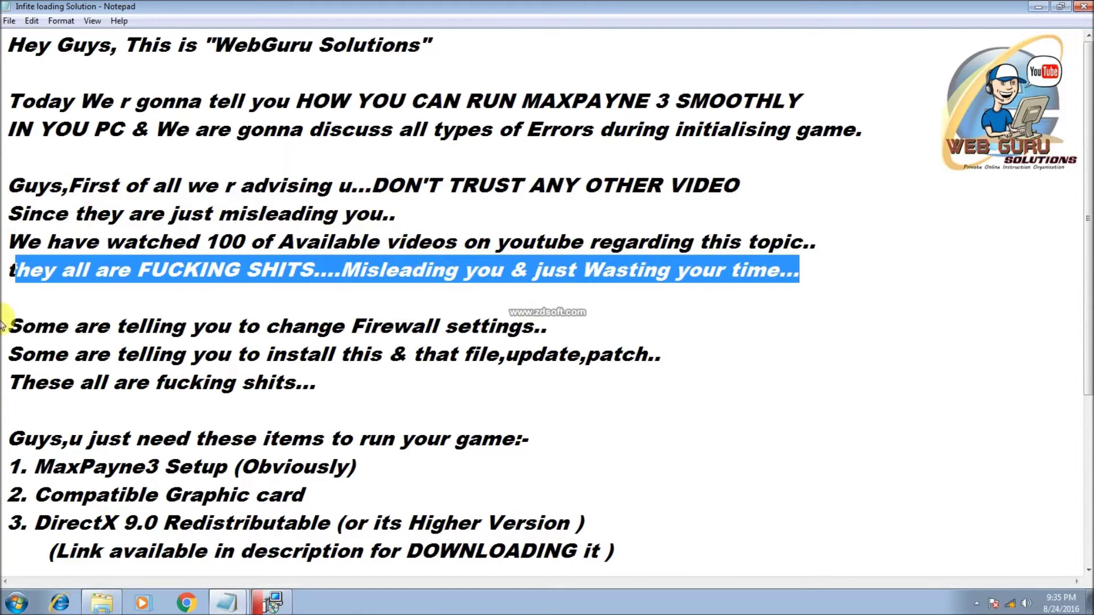
left_click_drag(5, 322, 566, 333)
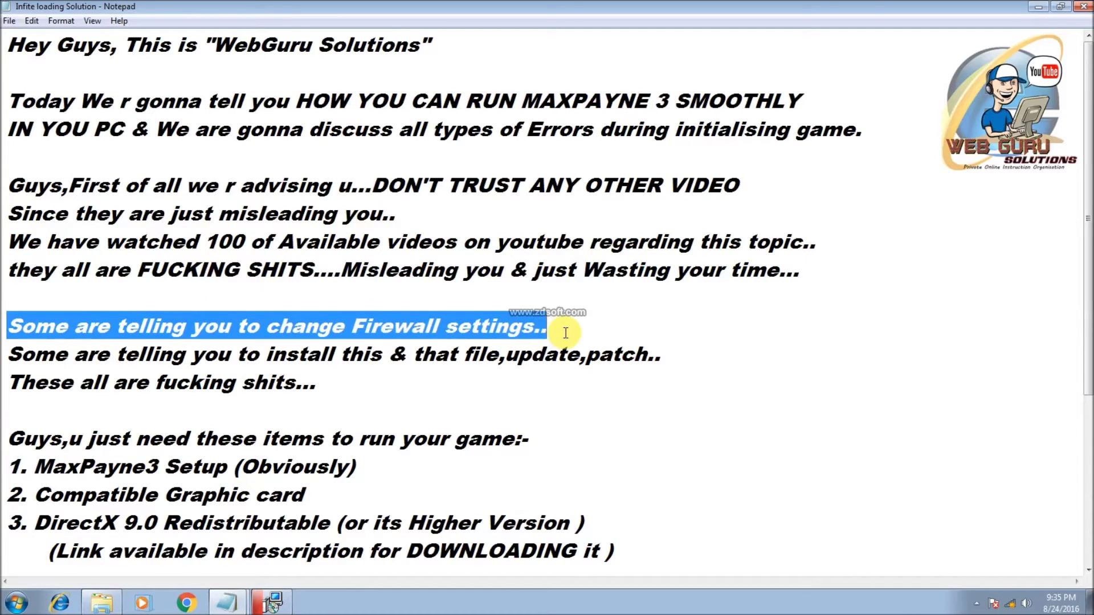
left_click_drag(567, 333, 661, 355)
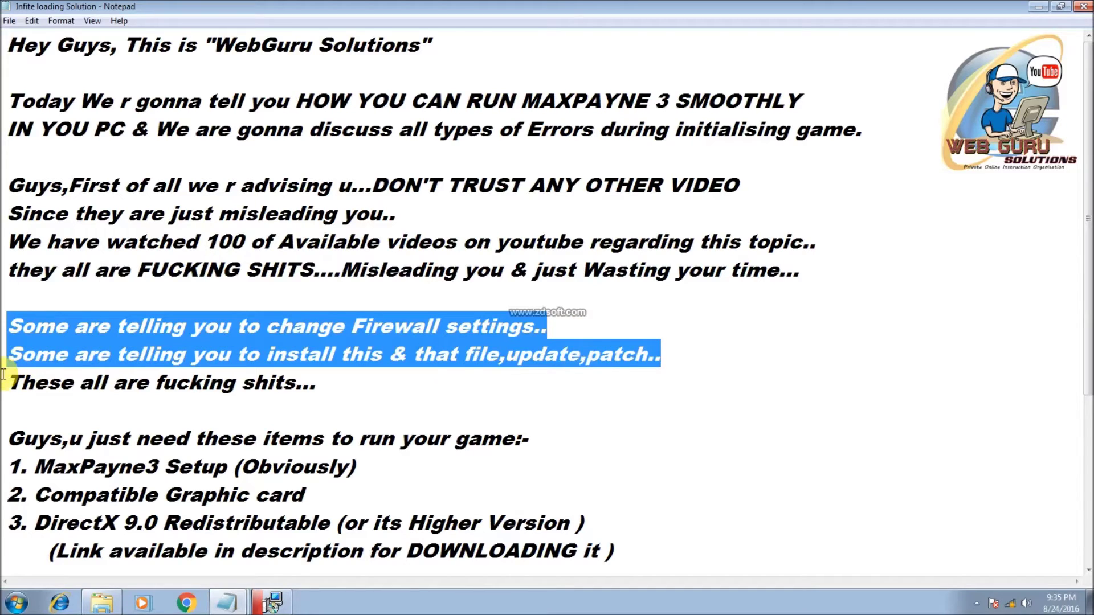
- Go through the requirements list, highlighting the heading, DirectX 9.0 and the Rockstar Social Club item
scroll(88, 385, "down", 1)
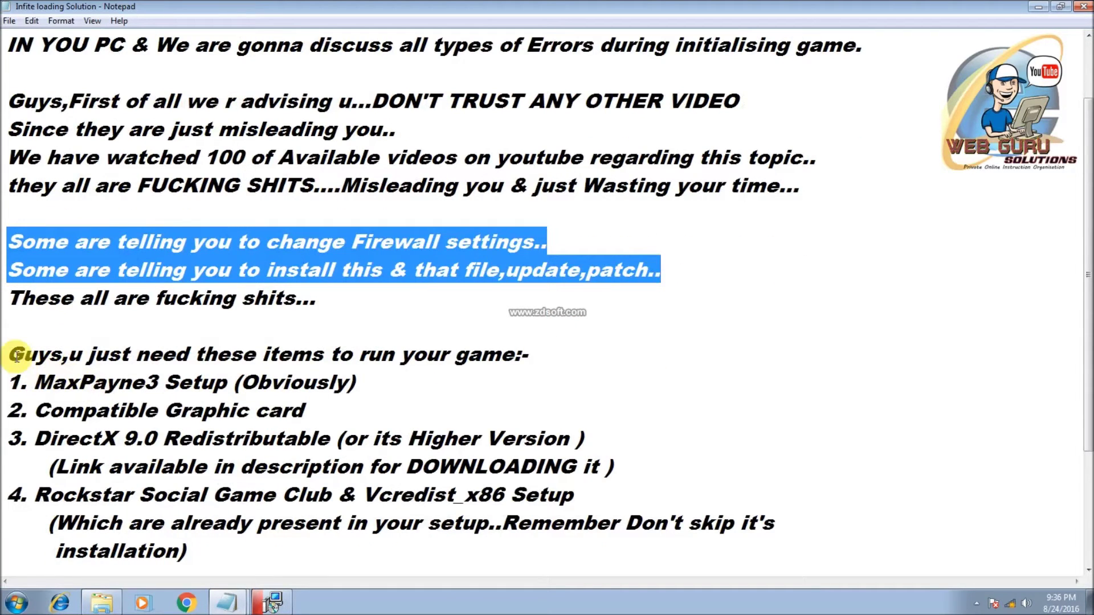
left_click_drag(22, 356, 503, 369)
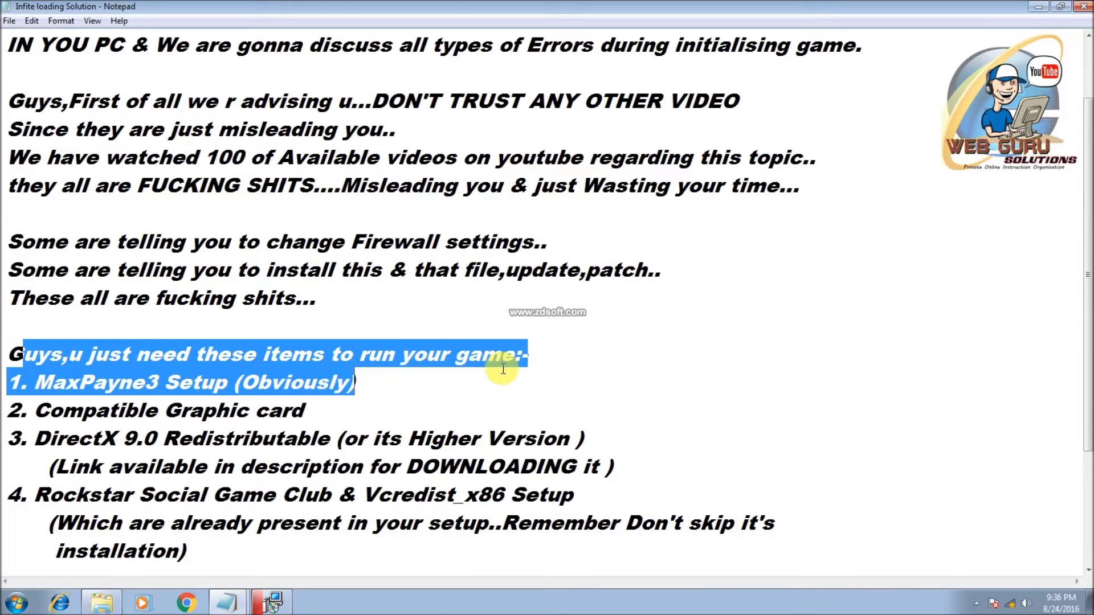
left_click(314, 406)
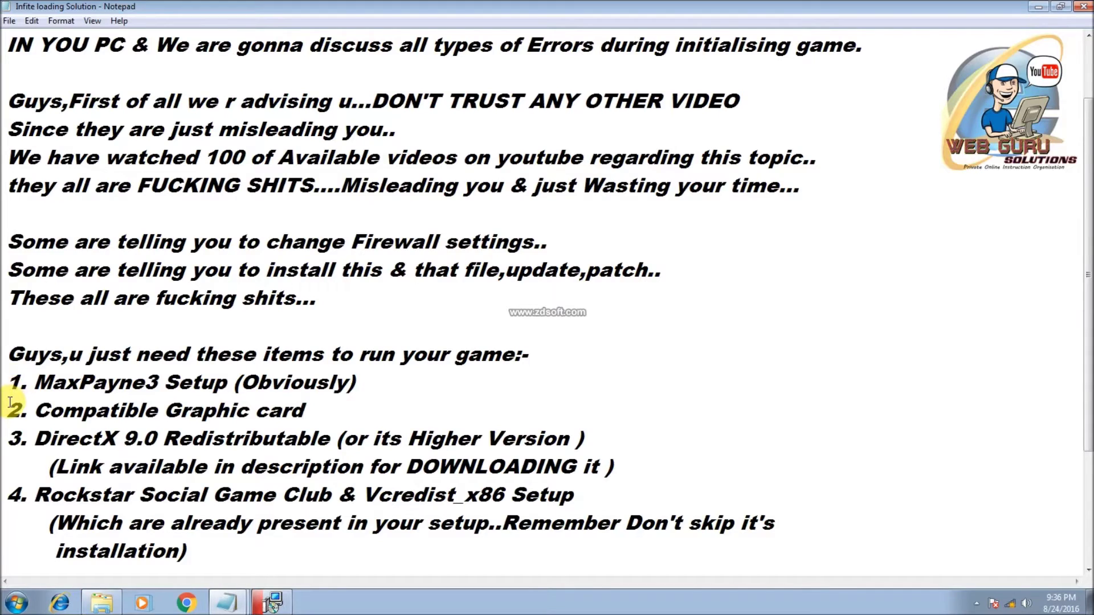
scroll(10, 402, "down", 1)
left_click_drag(8, 326, 308, 327)
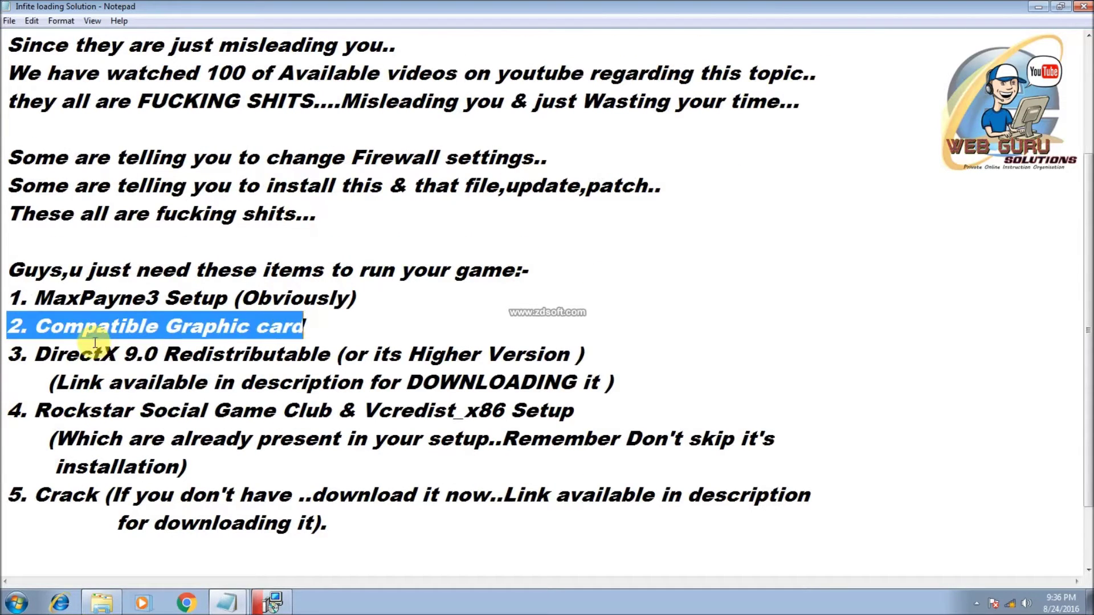
left_click_drag(19, 354, 167, 359)
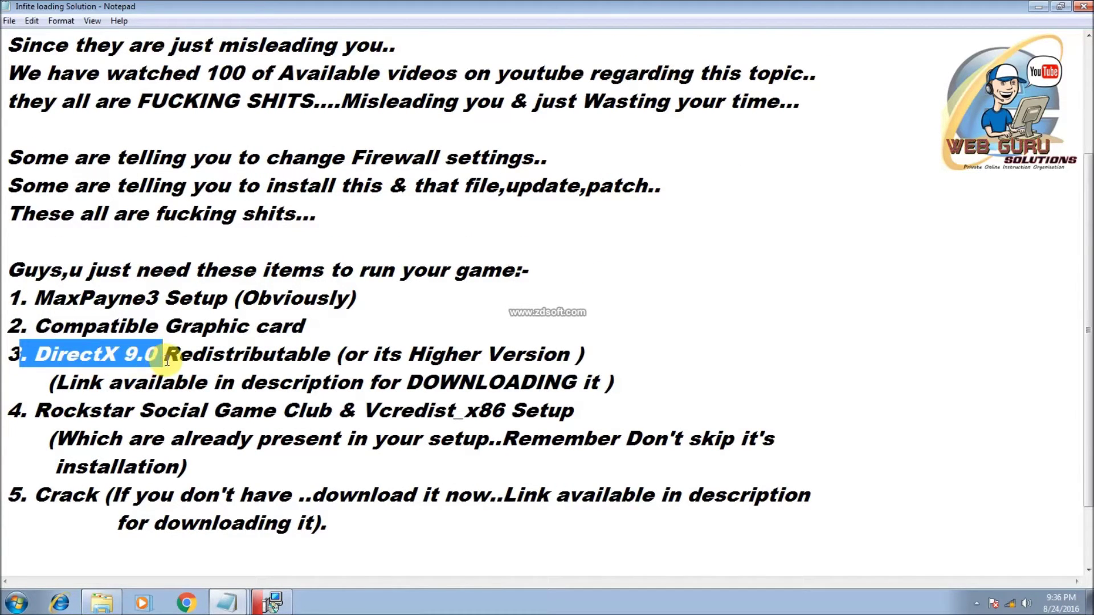
left_click_drag(20, 411, 557, 404)
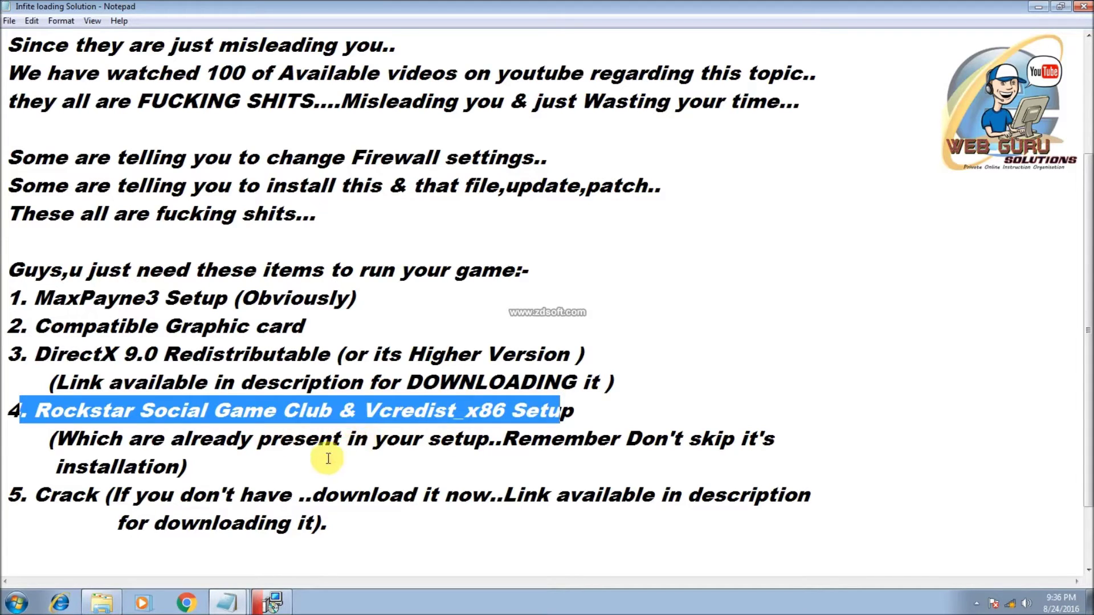
- Highlight item 5 about the Crack and the process-start line, then bring up the ILS 2 notes
scroll(239, 473, "down", 1)
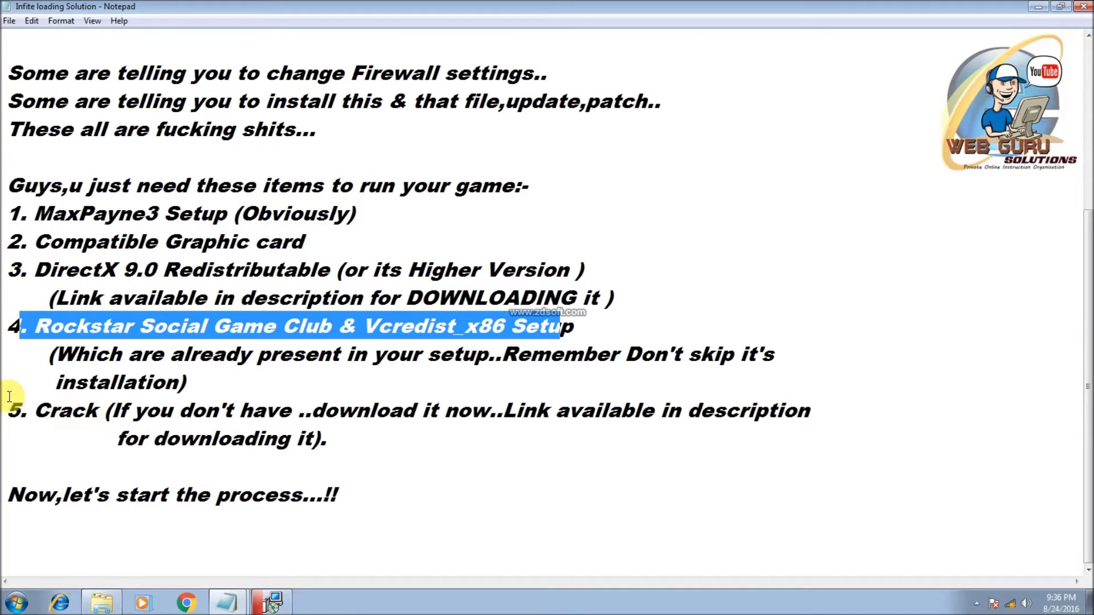
left_click_drag(8, 405, 301, 454)
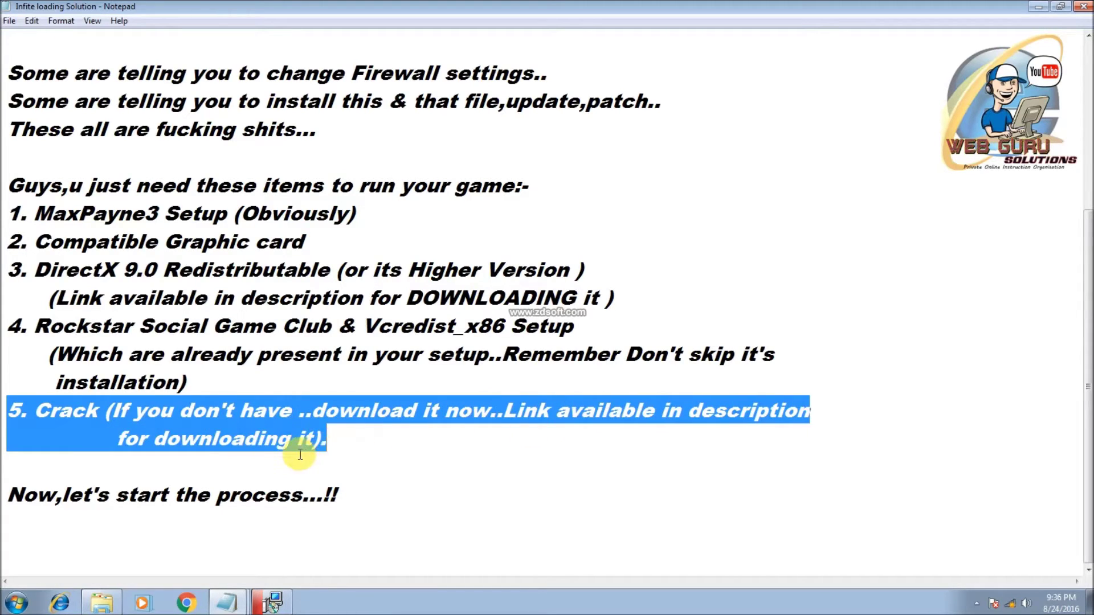
left_click_drag(7, 491, 368, 494)
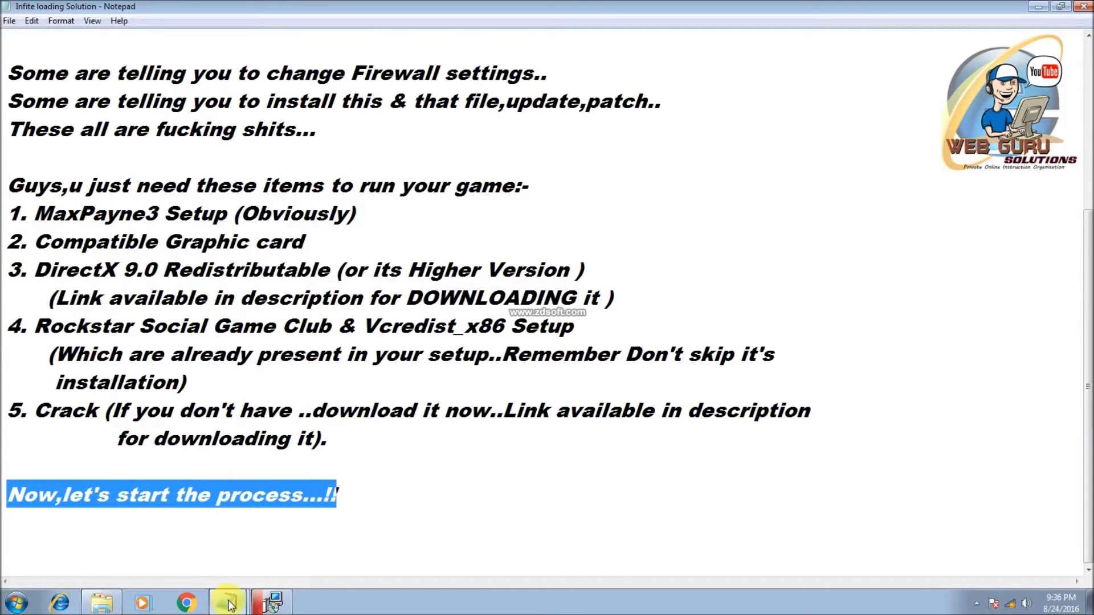
left_click(227, 602)
left_click_drag(7, 46, 506, 42)
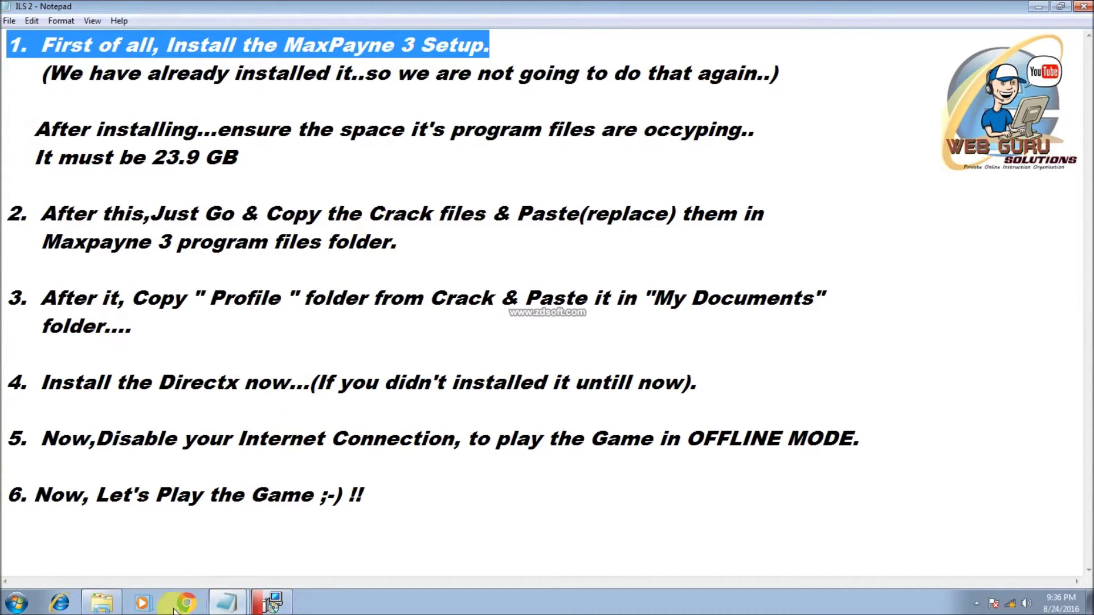
left_click(102, 602)
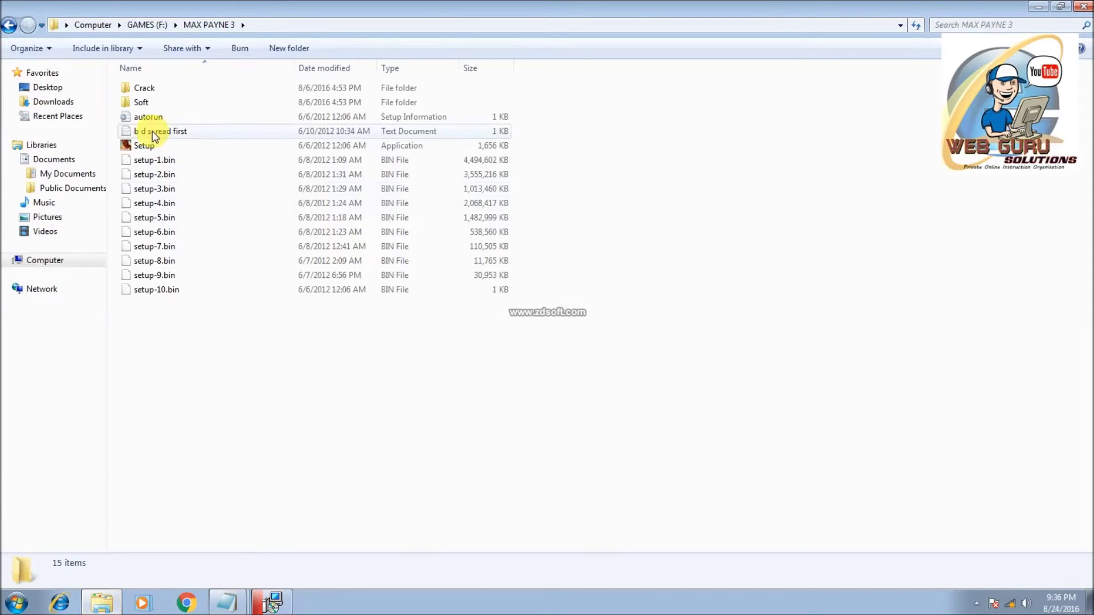
left_click(149, 146)
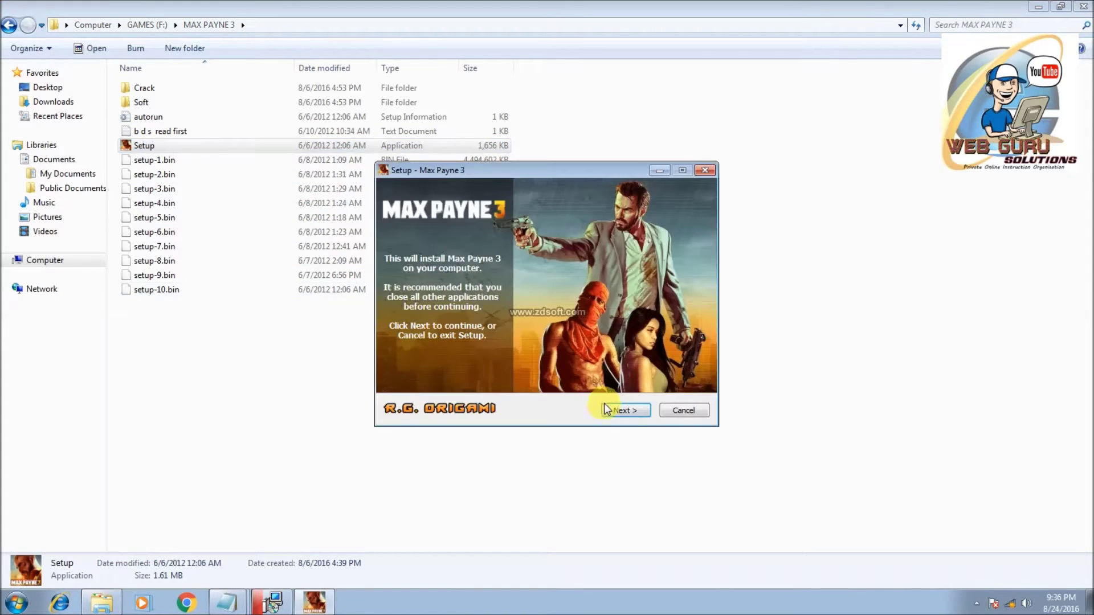
left_click(614, 410)
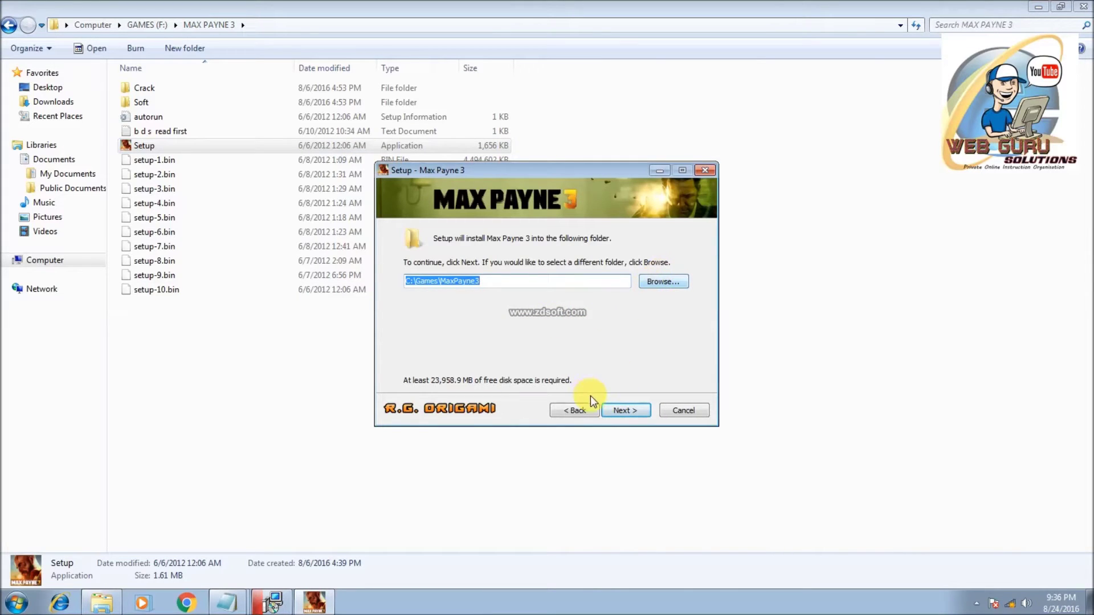
left_click(704, 171)
left_click(606, 361)
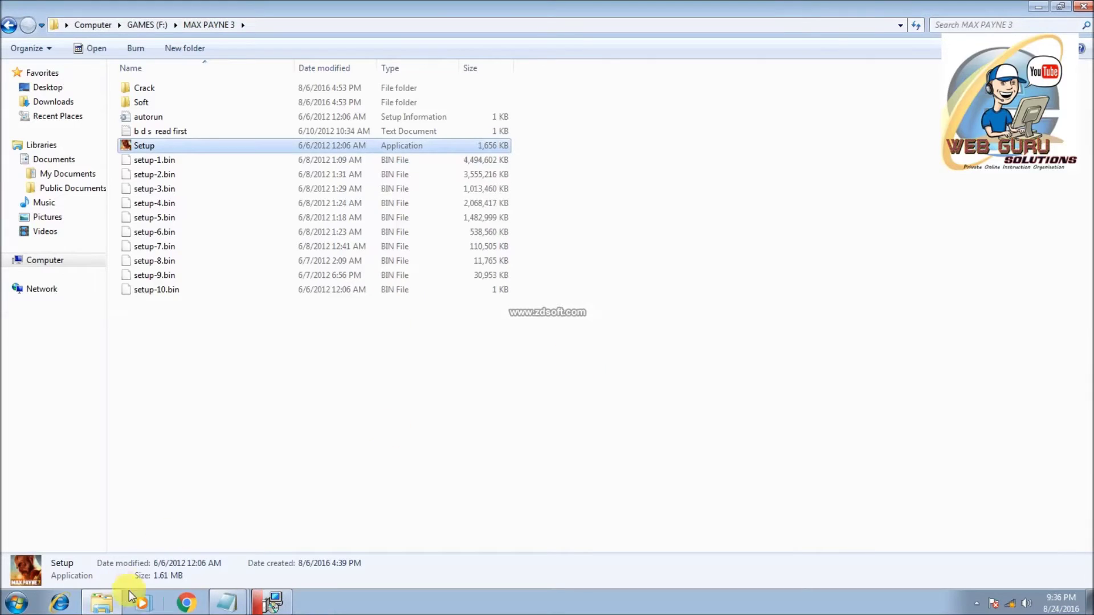
left_click(224, 602)
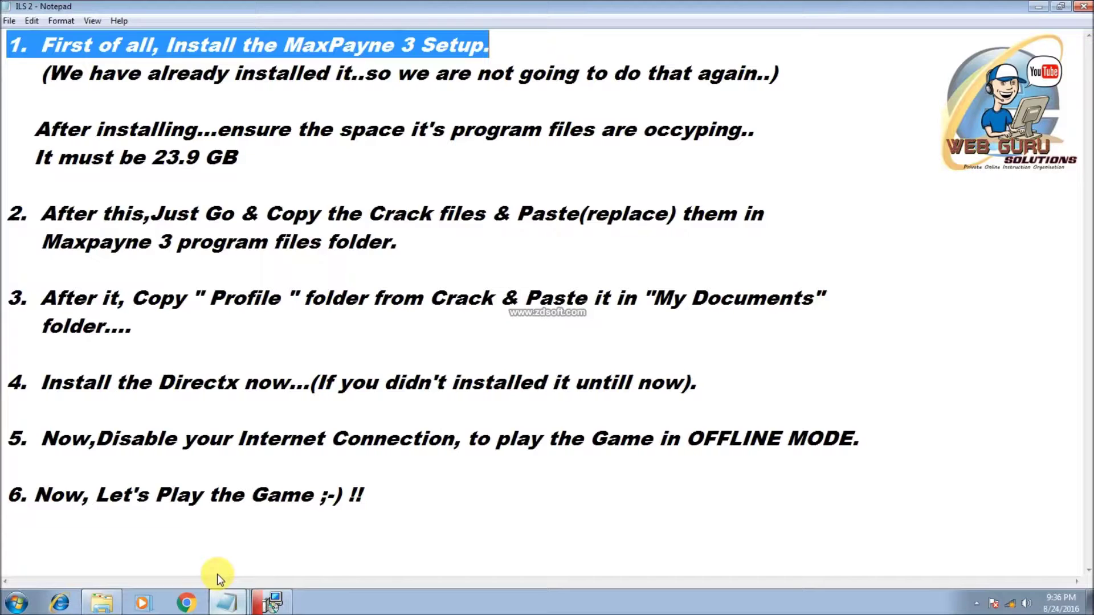
left_click_drag(43, 74, 833, 76)
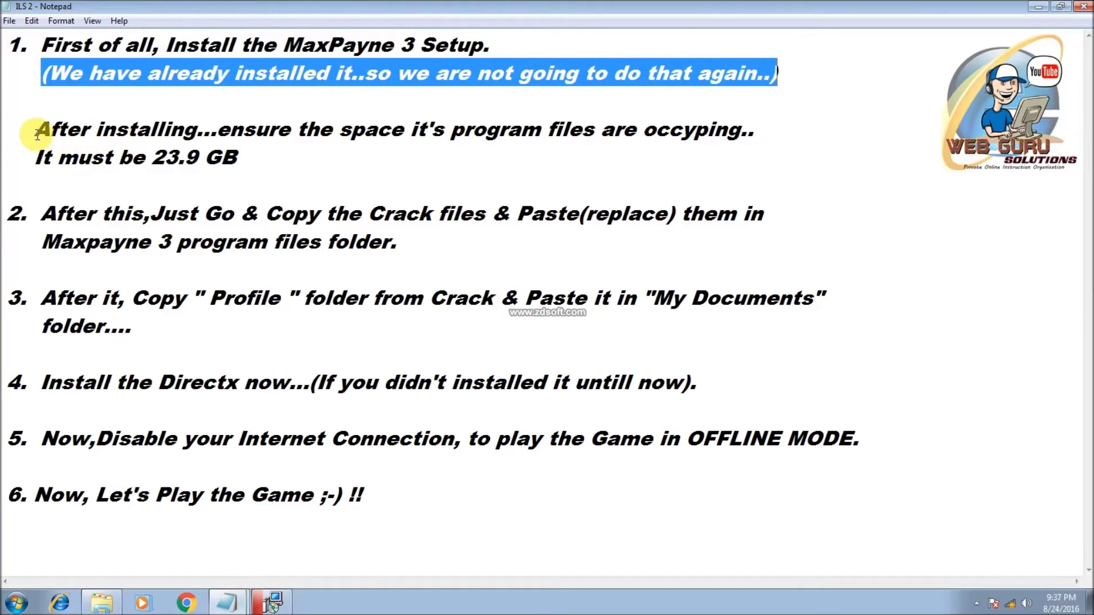
left_click_drag(37, 134, 749, 124)
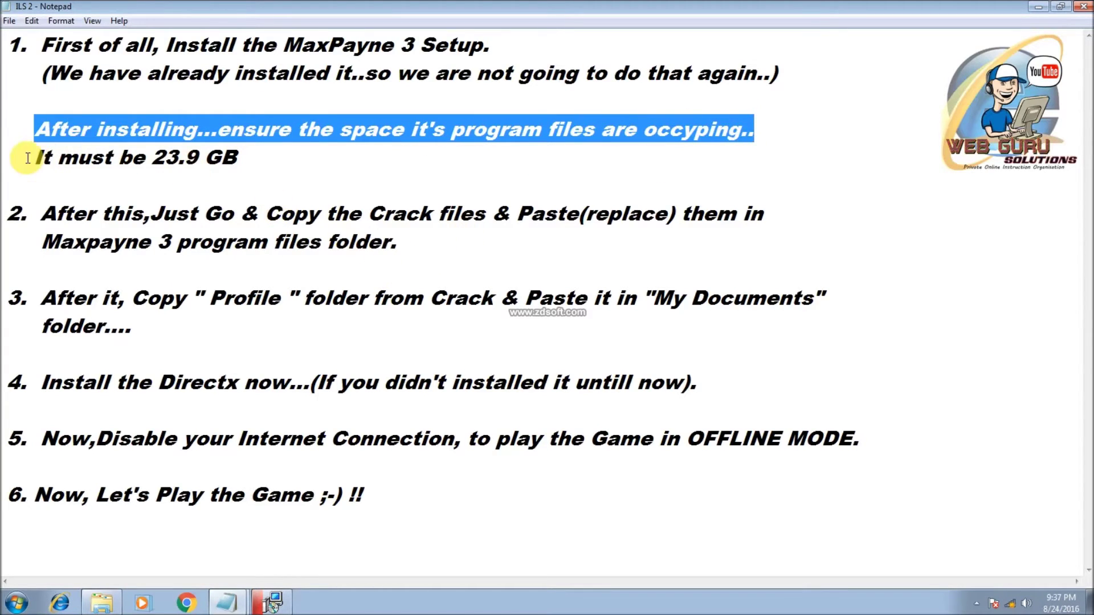
left_click_drag(26, 157, 238, 158)
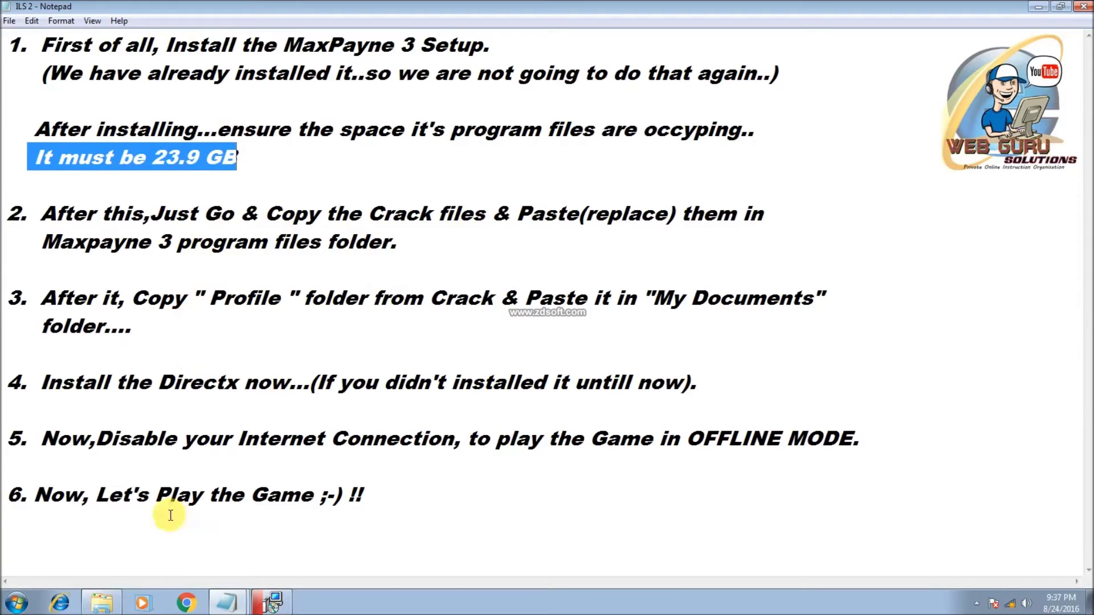
- Confirm the MaxPayne3 folder in GAMES (F:)\Programe Files takes 23.9 GB, then return to the ILS 2 notes
left_click(100, 603)
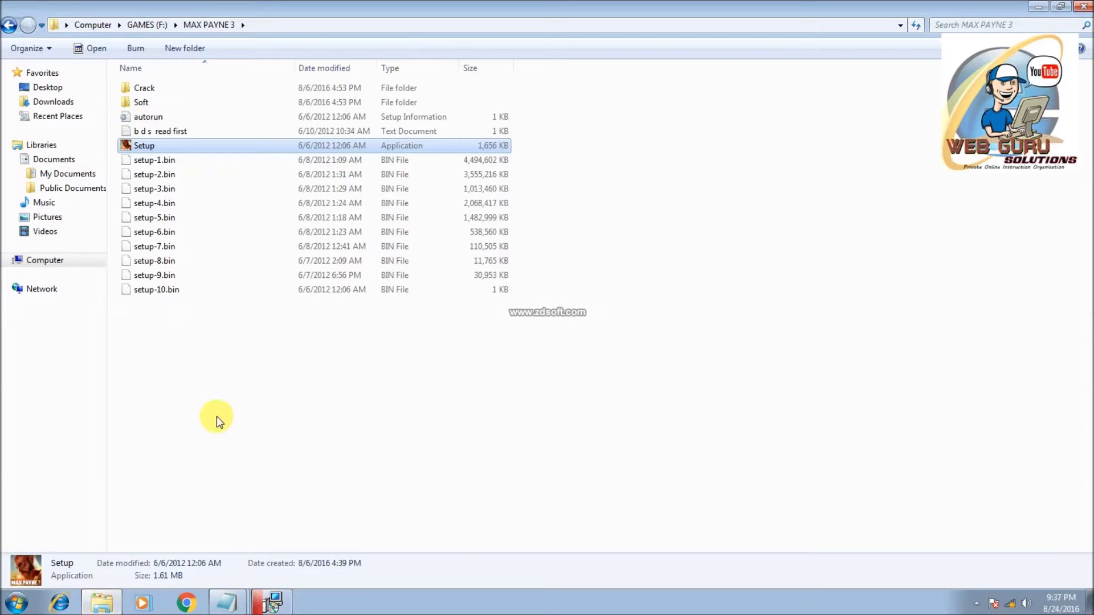
left_click(11, 26)
left_click(846, 98)
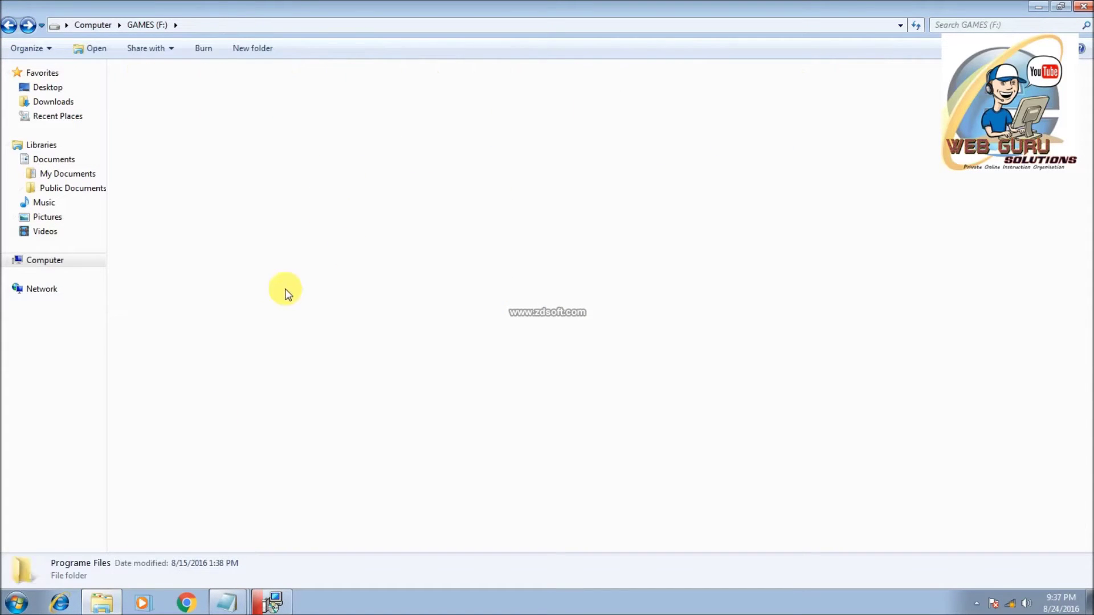
left_click(294, 98)
right_click(294, 98)
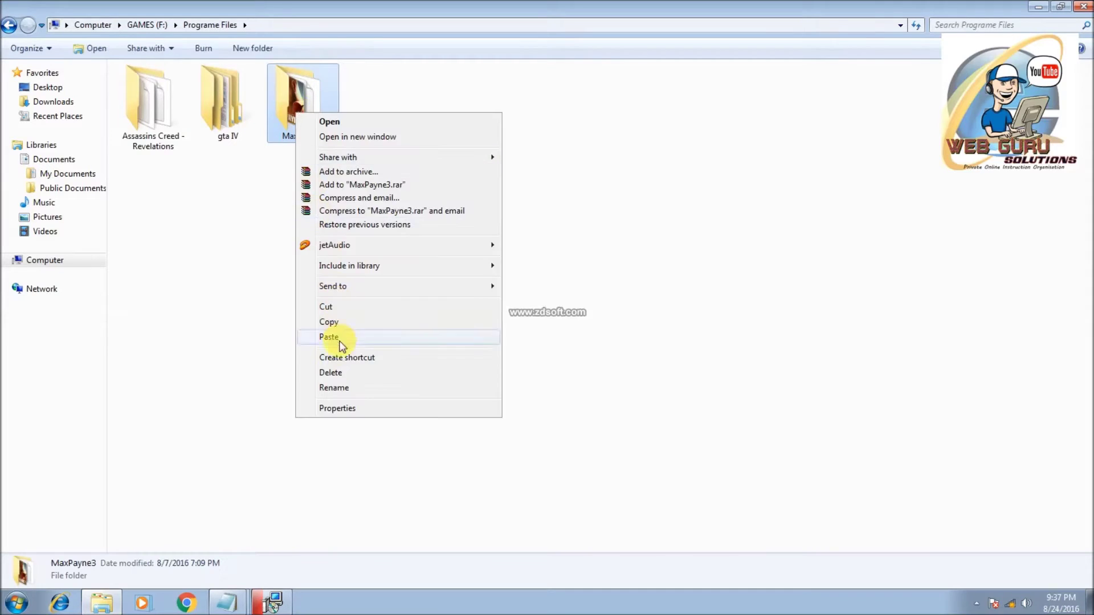
left_click(337, 409)
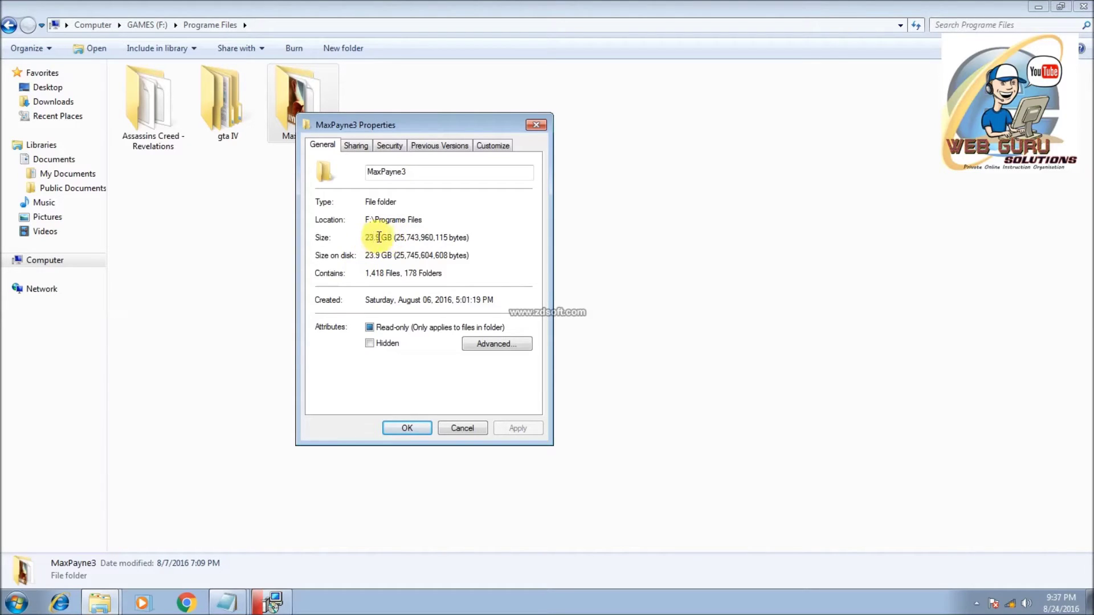
left_click(414, 426)
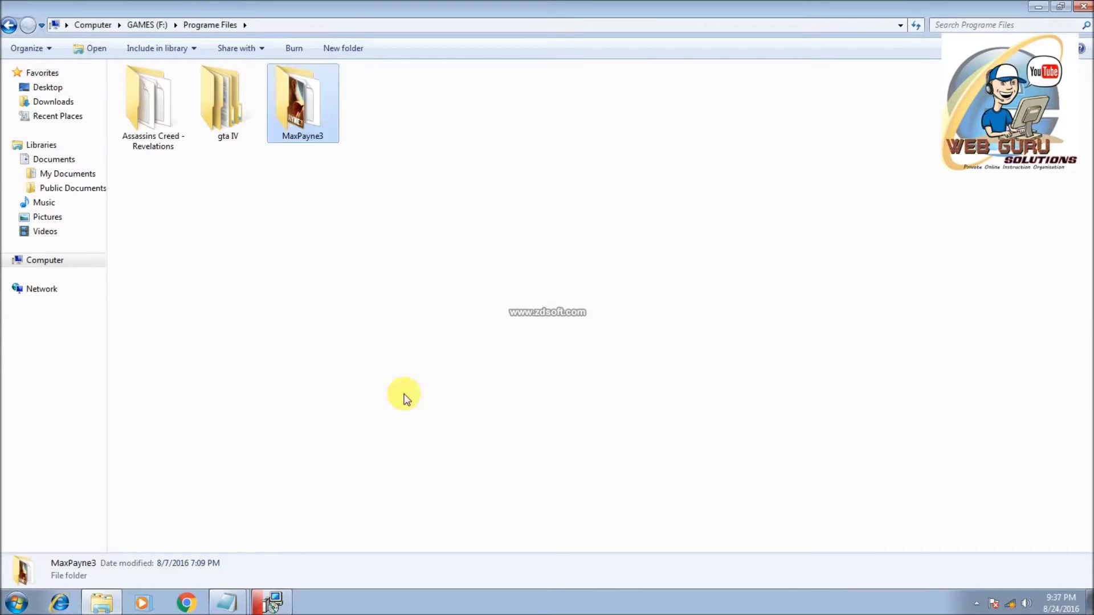
left_click(308, 421)
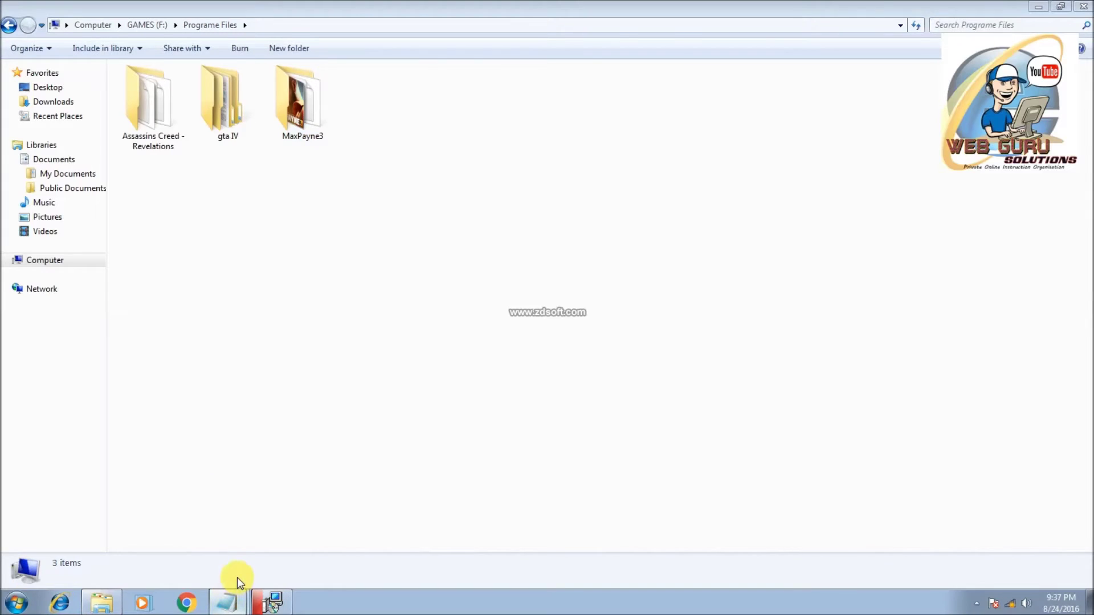
left_click(228, 603)
left_click_drag(56, 214, 779, 229)
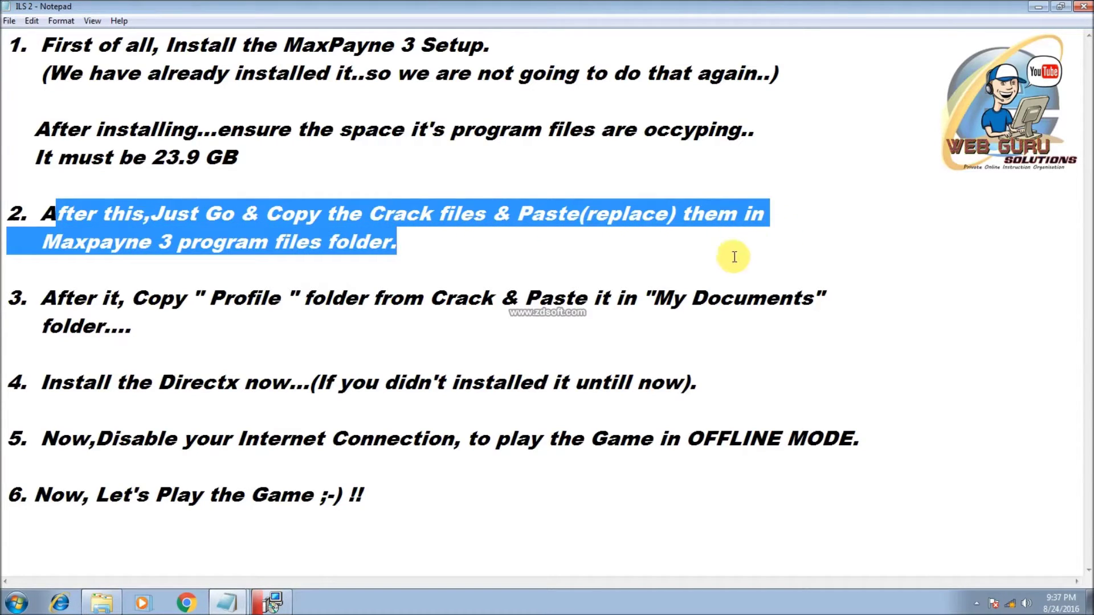
left_click(587, 248)
left_click(102, 603)
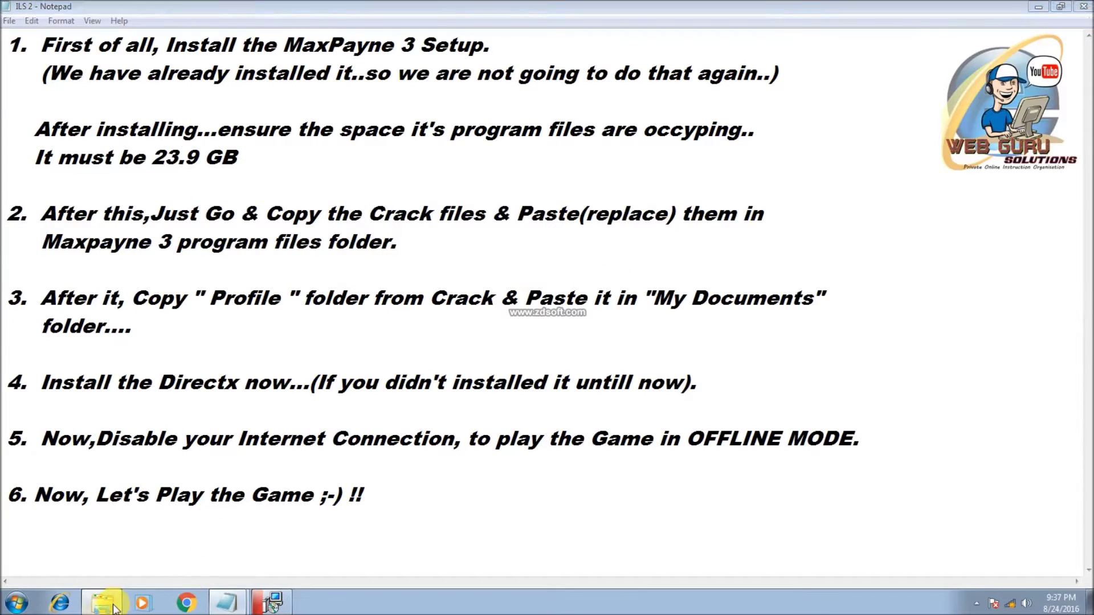
- Copy all six items from the F:\MAX PAYNE 3\Crack folder
left_click(8, 25)
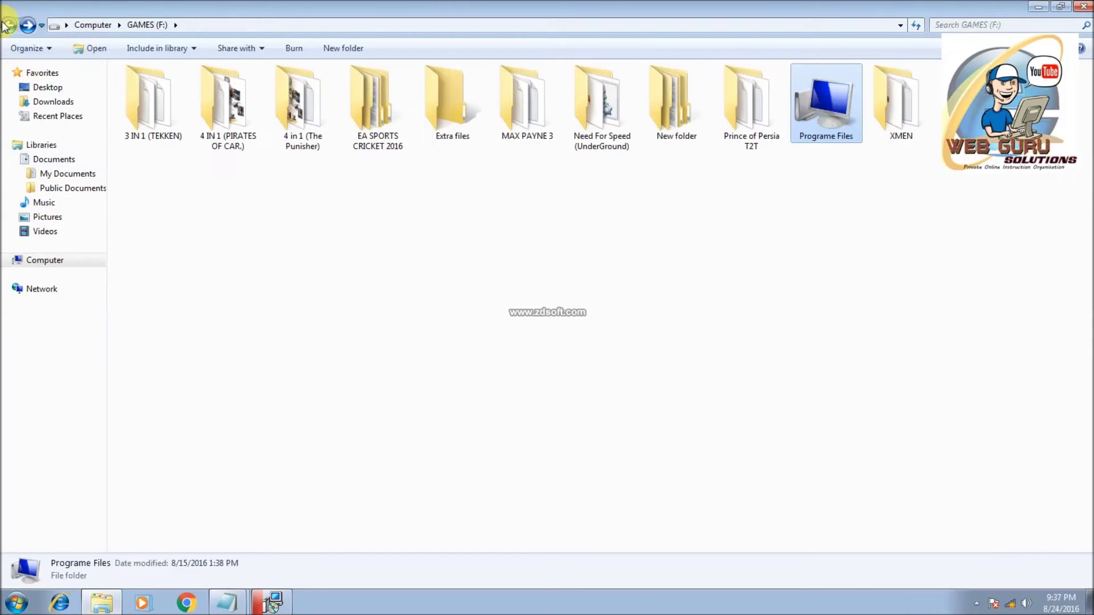
left_click(616, 216)
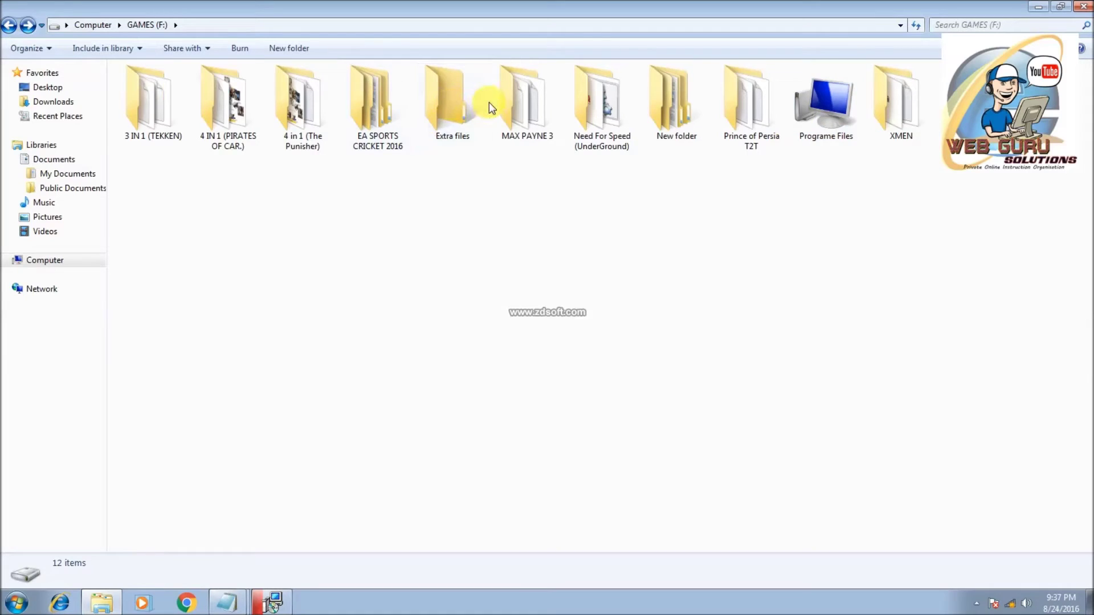
double_click(491, 102)
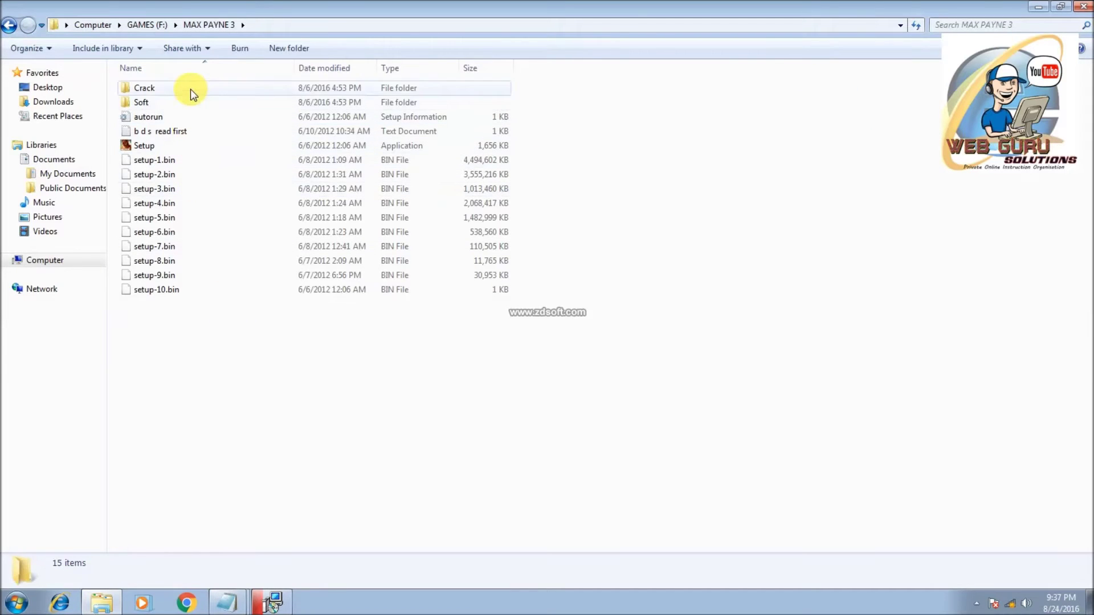
double_click(190, 89)
left_click_drag(246, 250, 168, 86)
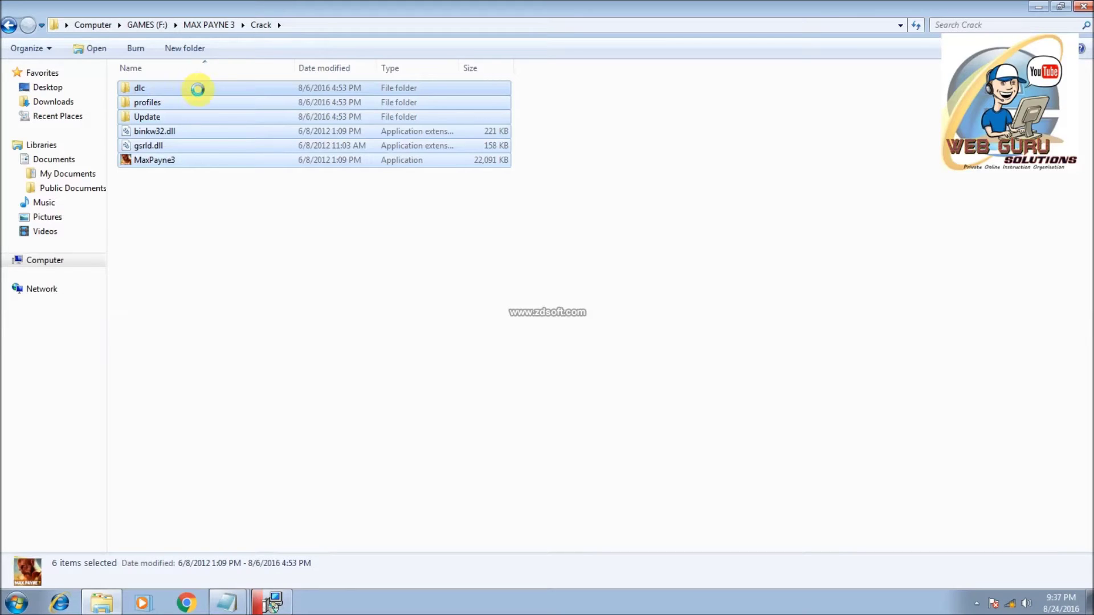
right_click(197, 89)
left_click(243, 246)
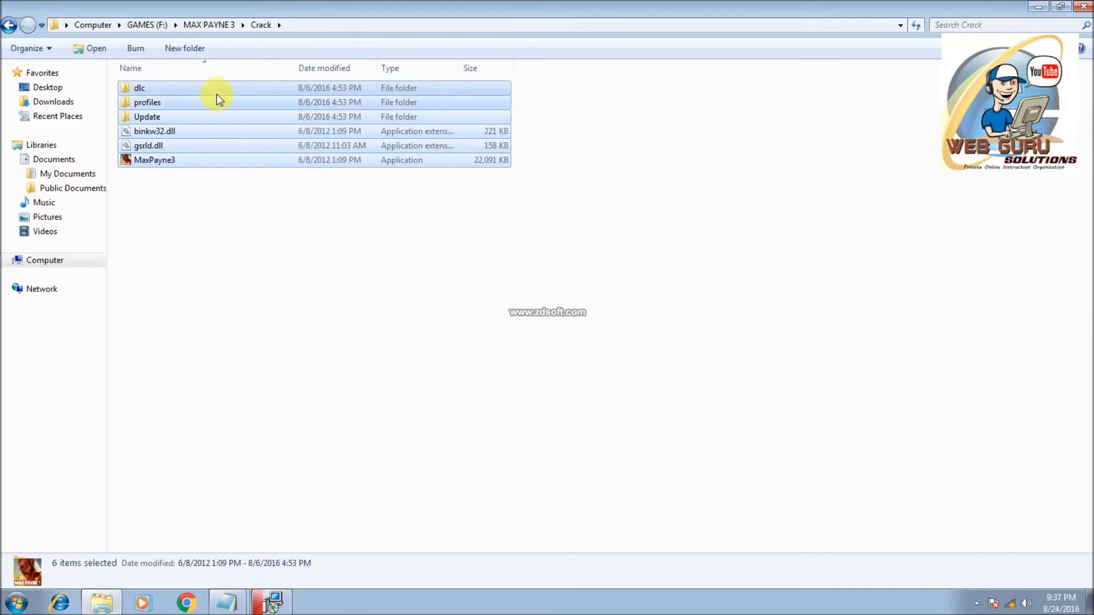
- Paste the crack files into Programe Files\MaxPayne3, replacing all existing files, and refresh the listing
left_click(11, 25)
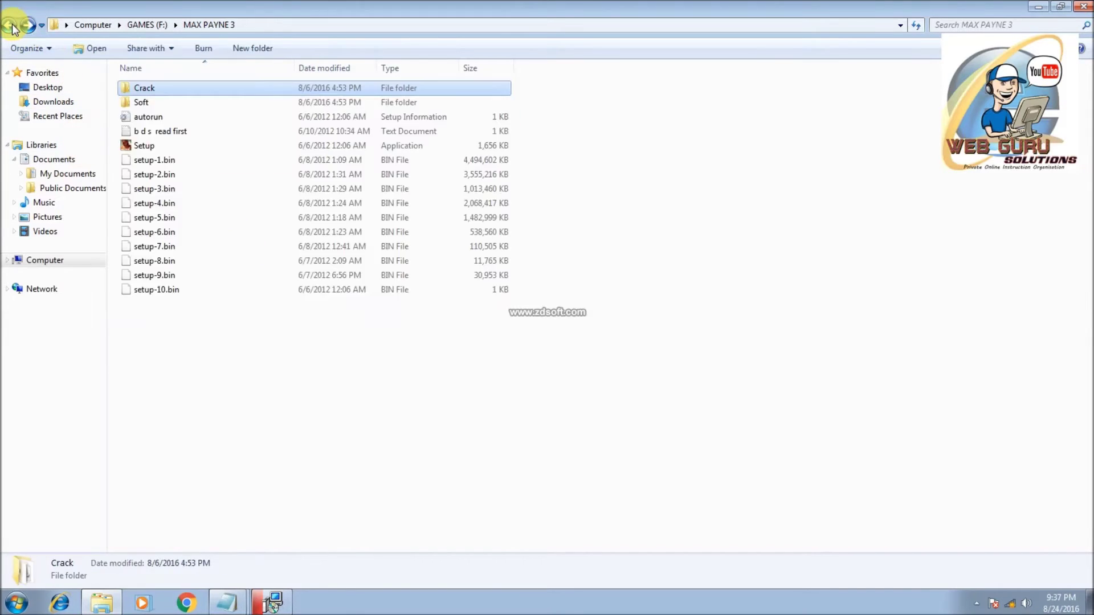
left_click(10, 25)
double_click(828, 111)
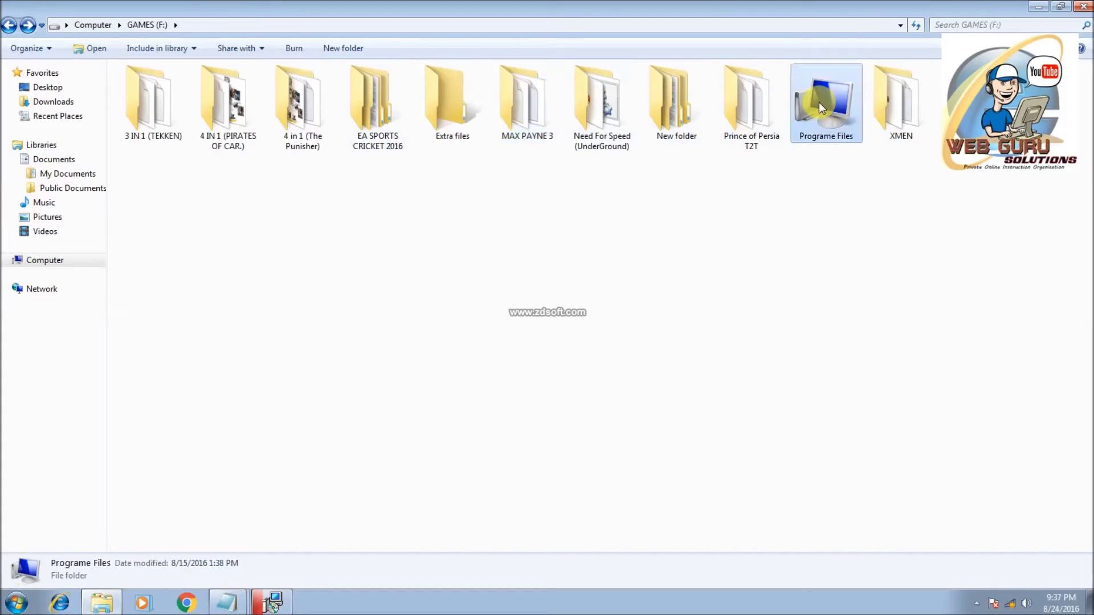
double_click(297, 138)
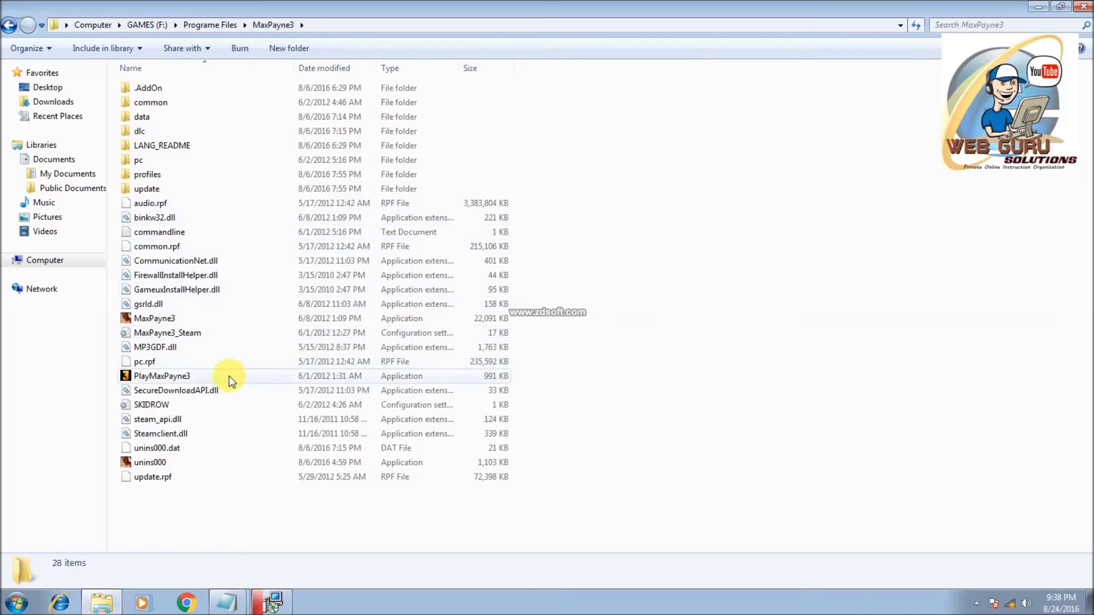
right_click(591, 252)
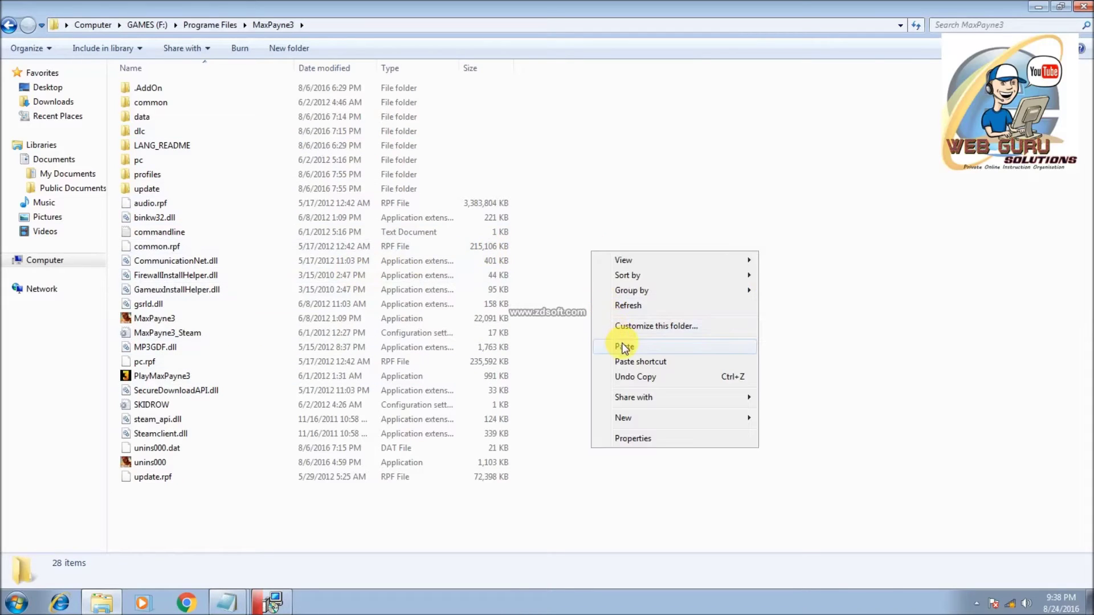
left_click(624, 348)
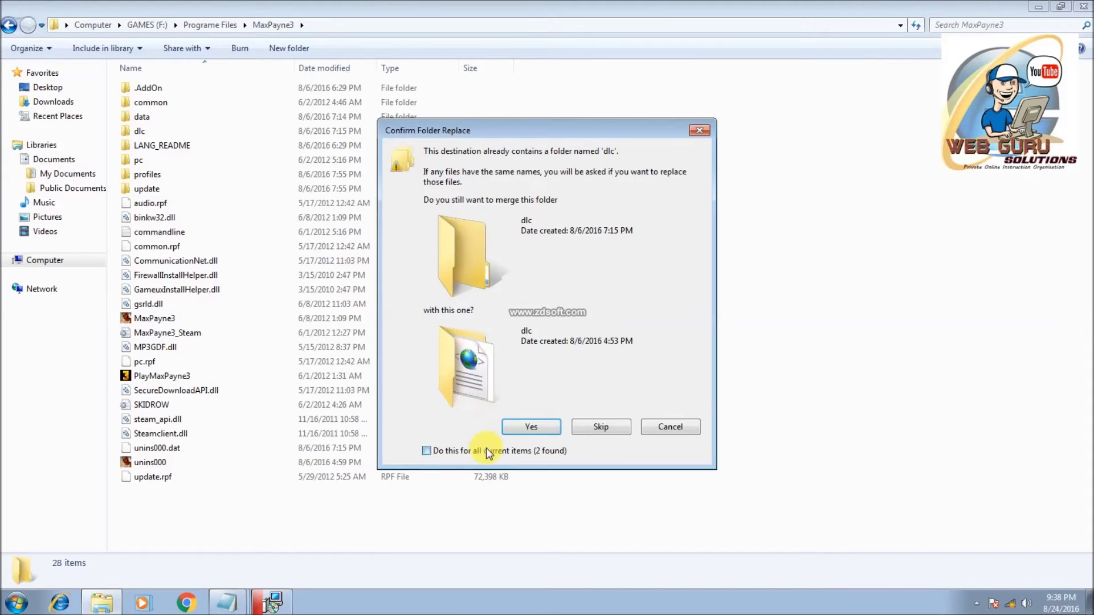
left_click(522, 427)
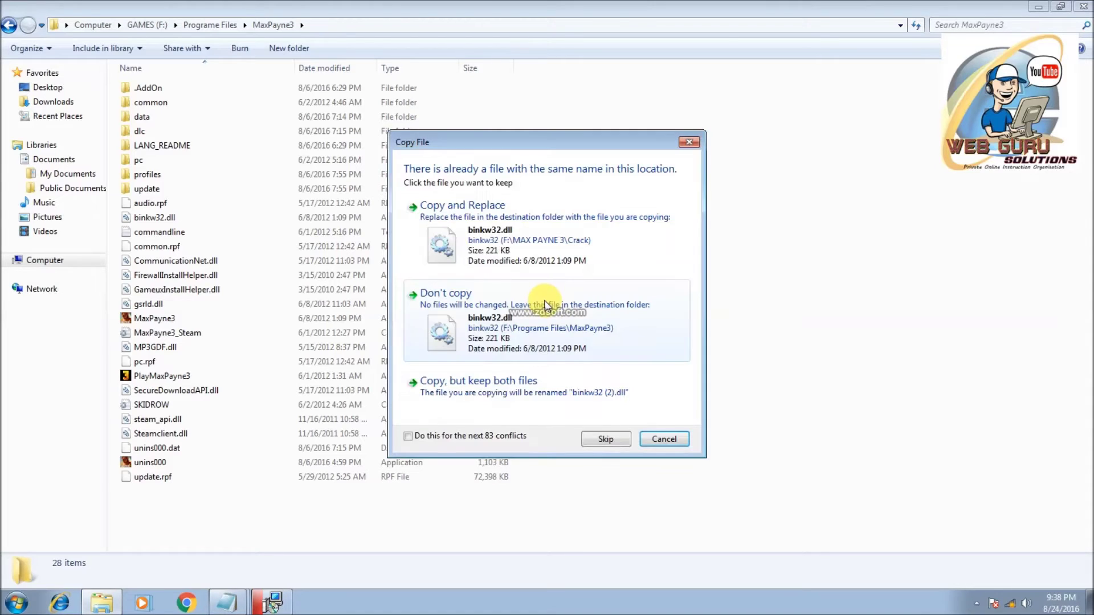
left_click(491, 437)
left_click(513, 251)
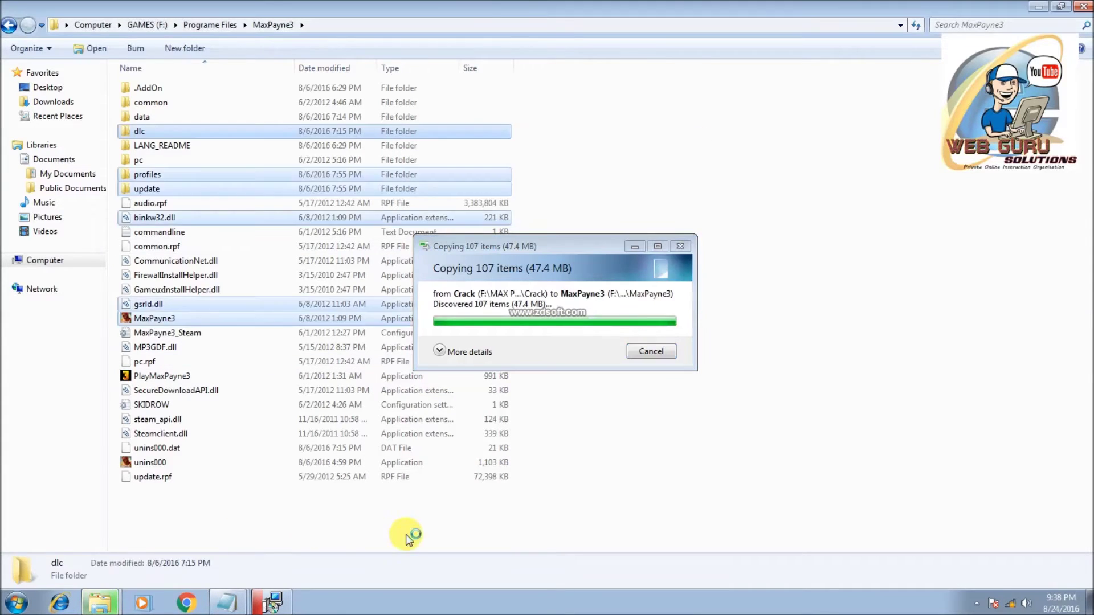
right_click(569, 330)
left_click(598, 384)
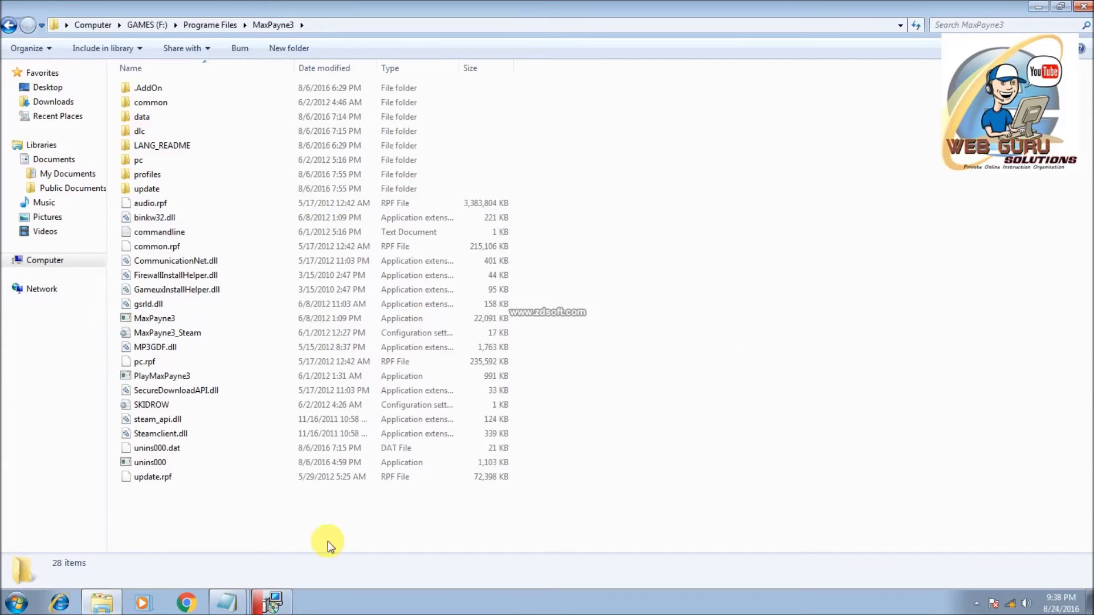
left_click(230, 596)
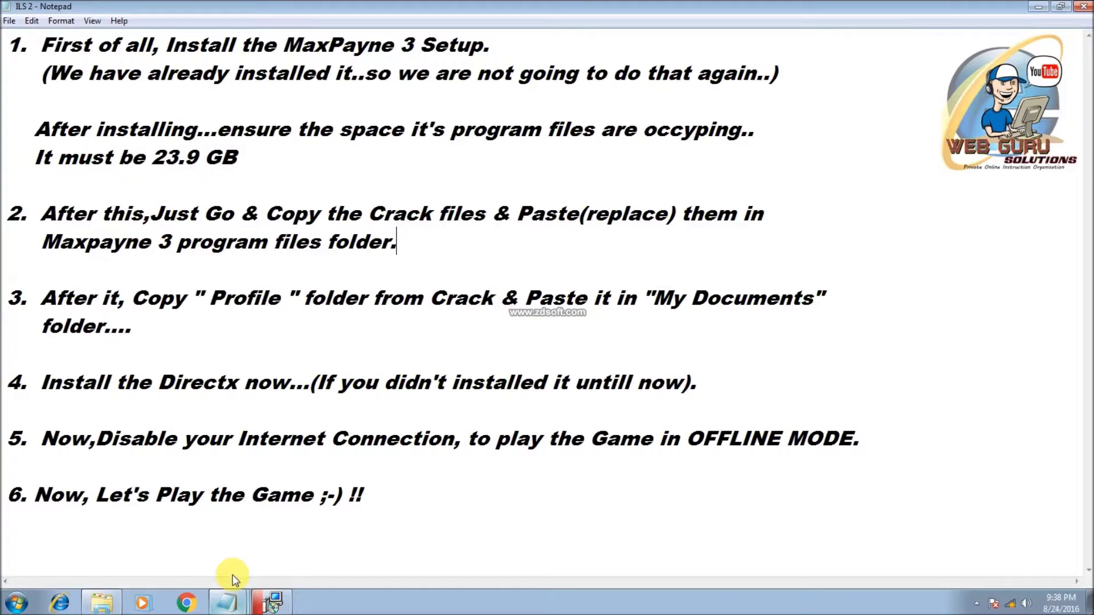
left_click_drag(52, 296, 849, 312)
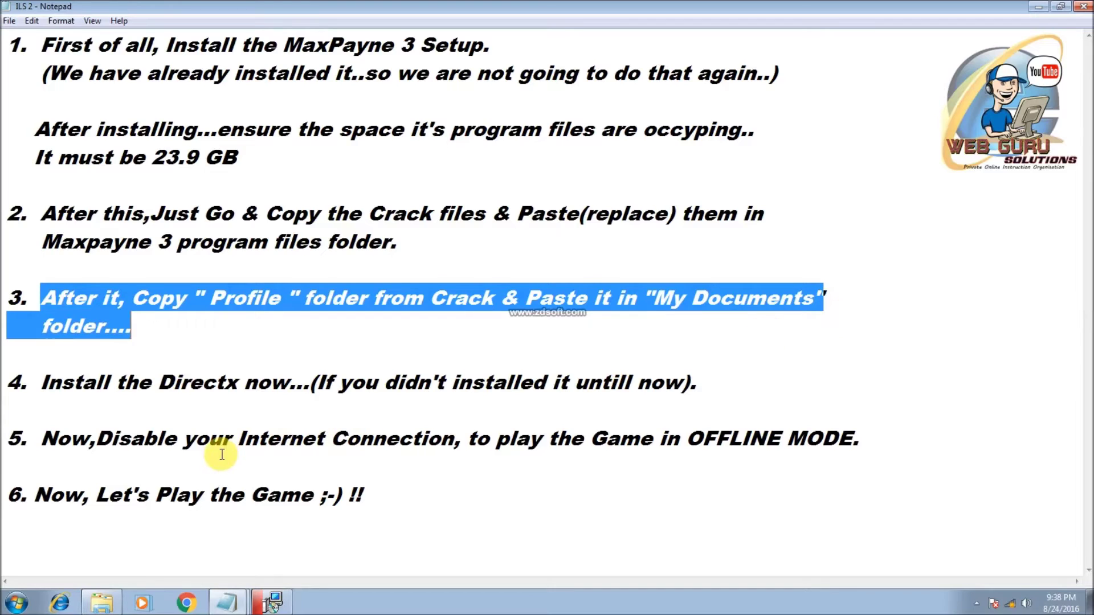
left_click(193, 328)
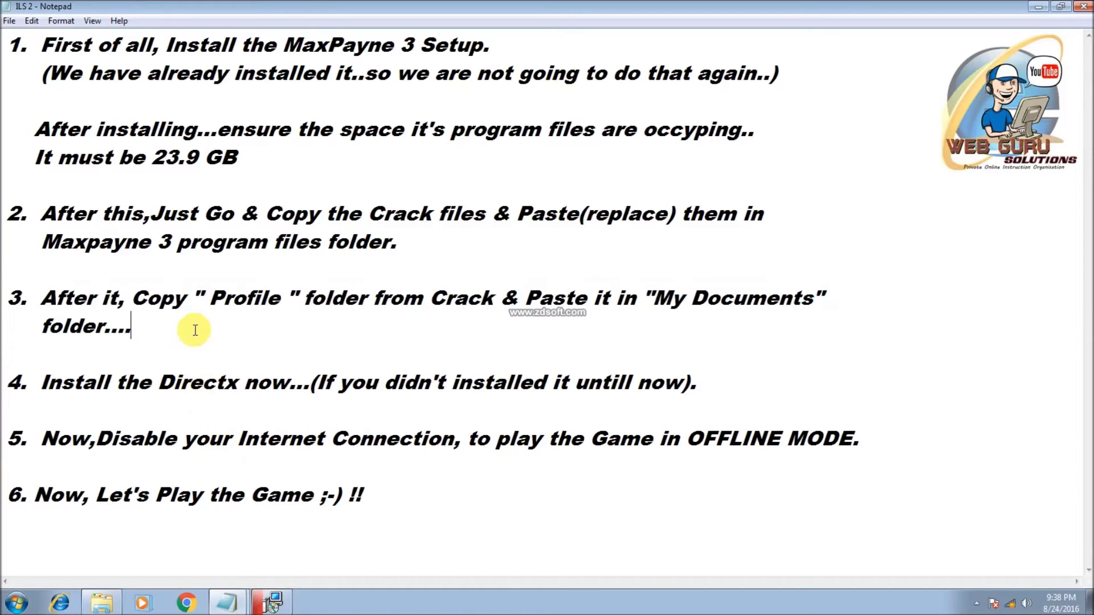
left_click(101, 602)
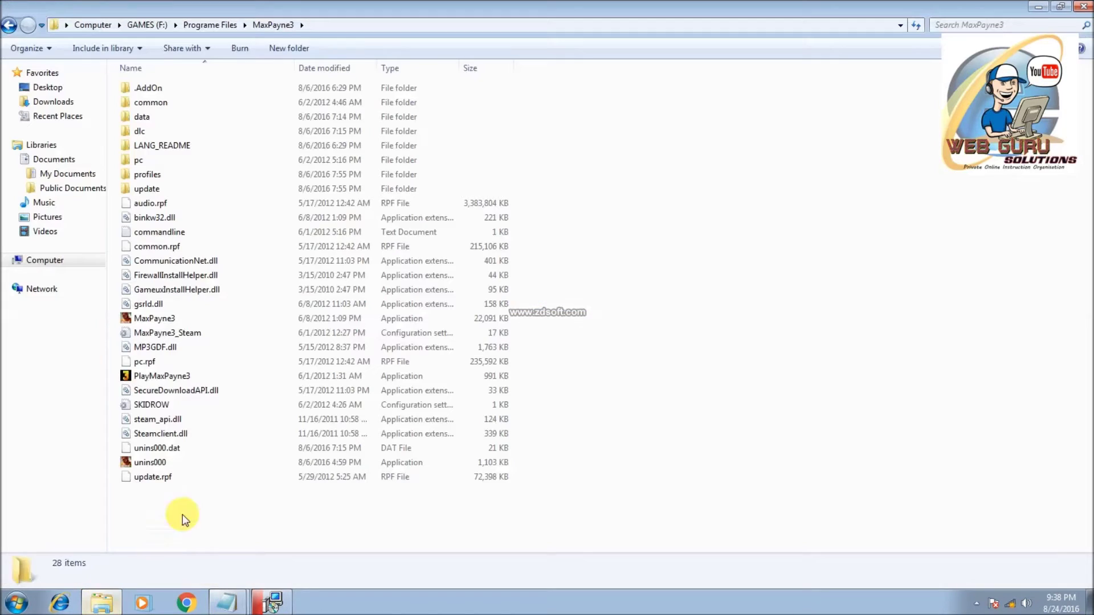
- Copy the profiles folder from the MAX PAYNE 3 Crack folder
left_click(9, 25)
left_click(9, 26)
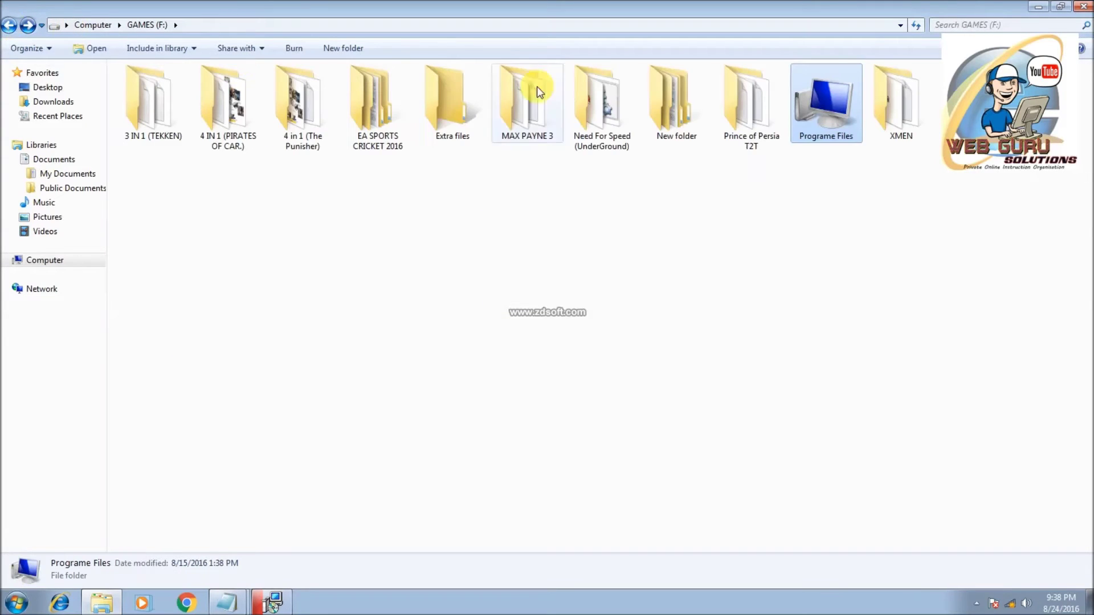
double_click(498, 115)
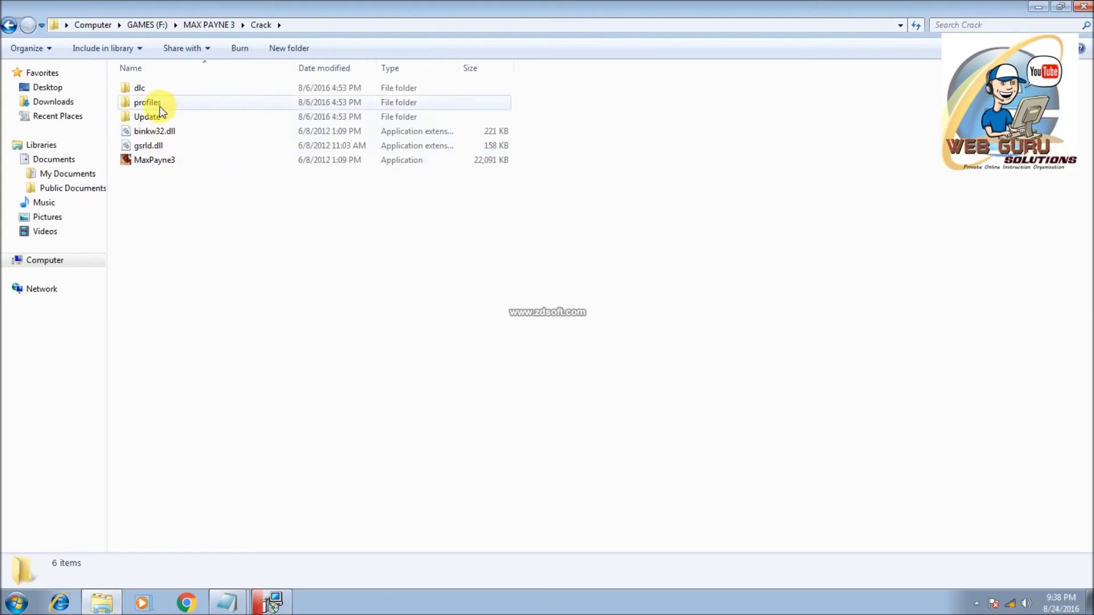
left_click(159, 106)
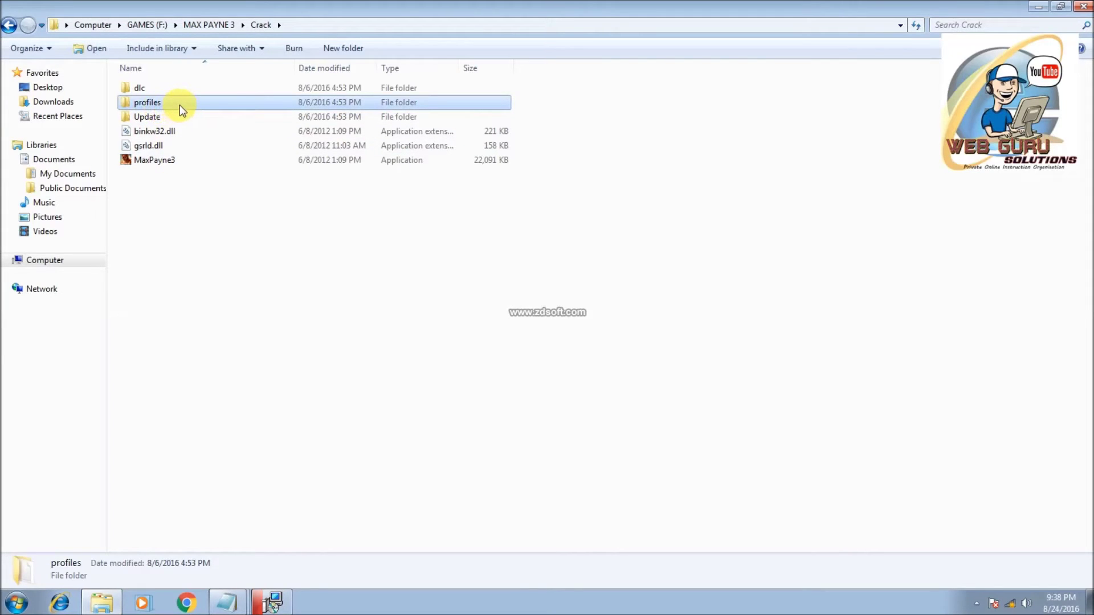
right_click(179, 105)
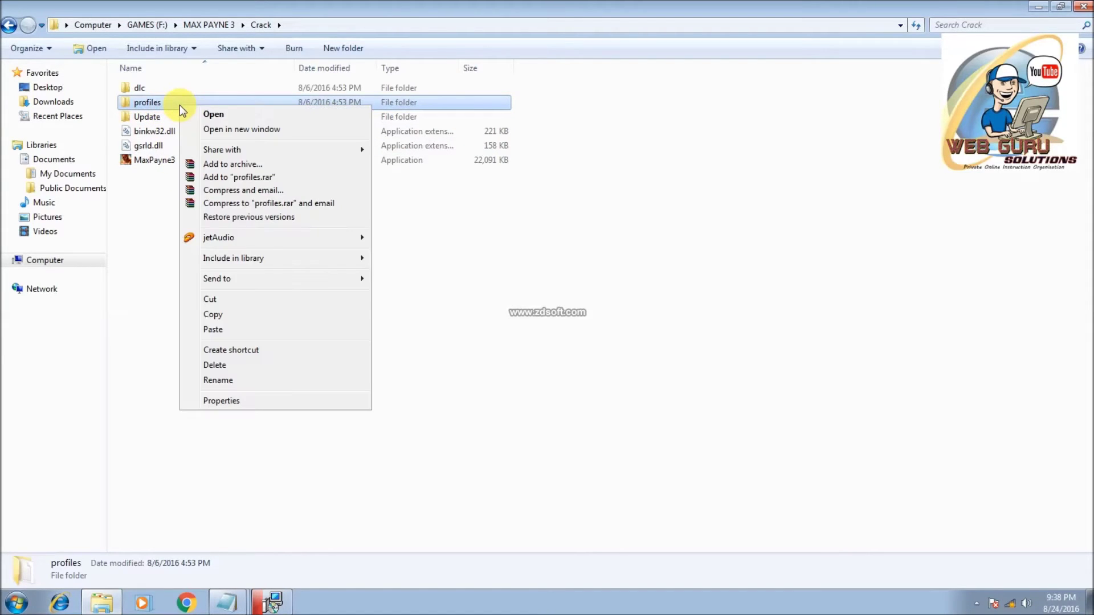
left_click(234, 313)
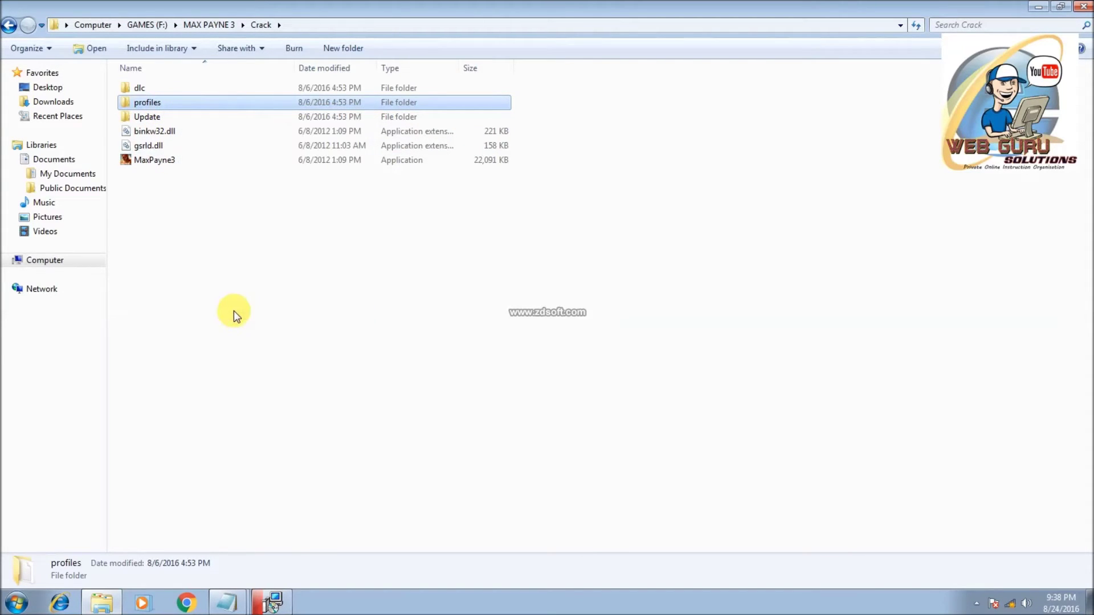
- Paste profiles into Documents\Rockstar Games\Max Payne 3 and refresh the folder
left_click(89, 162)
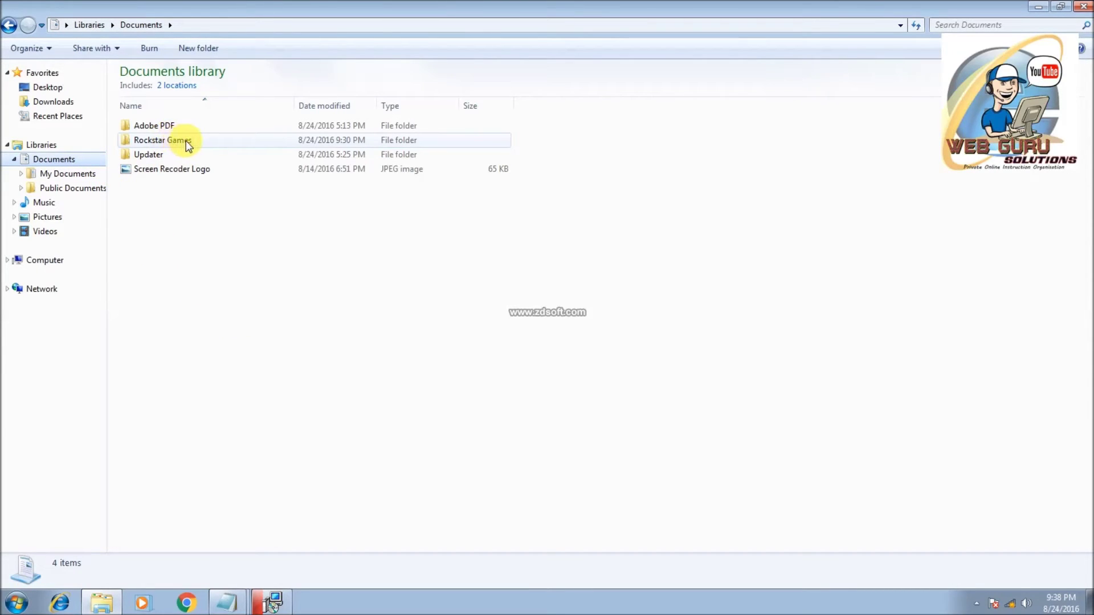
double_click(188, 143)
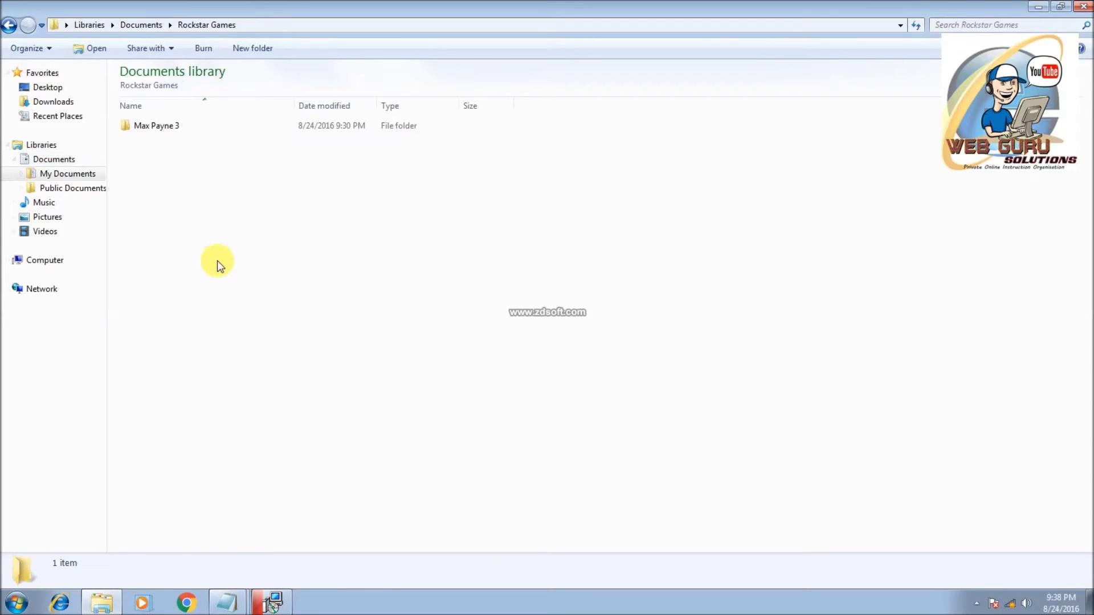
double_click(168, 126)
right_click(239, 213)
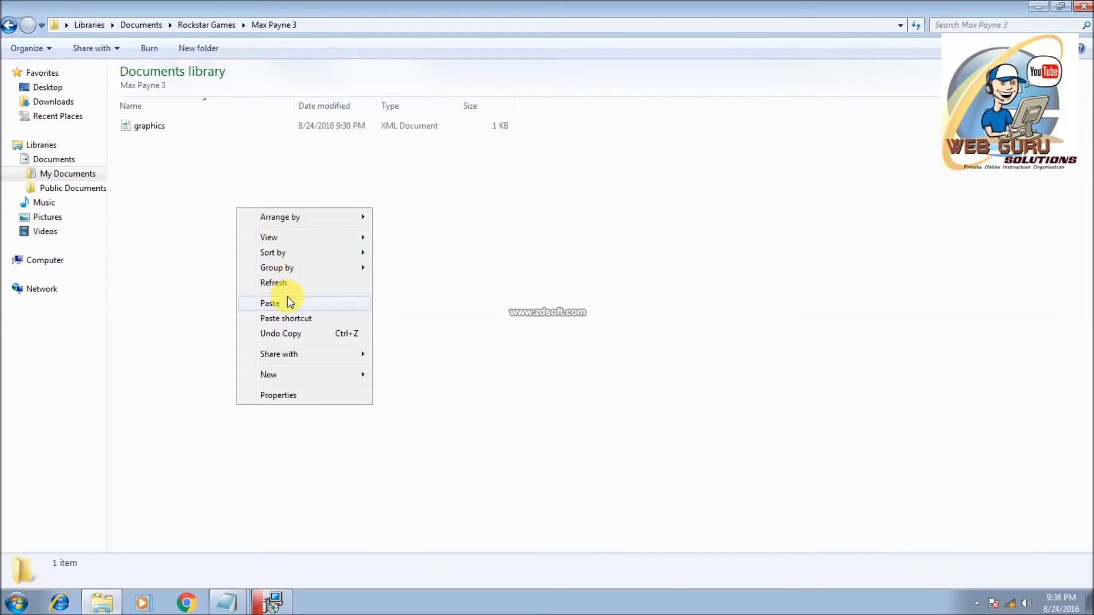
left_click(287, 297)
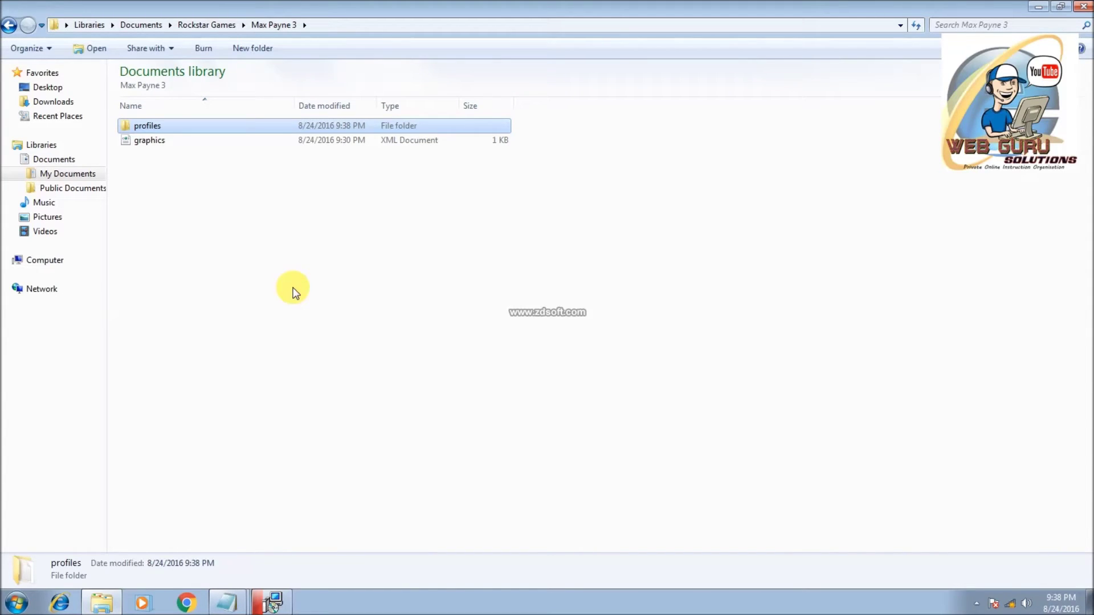
left_click(293, 277)
right_click(268, 210)
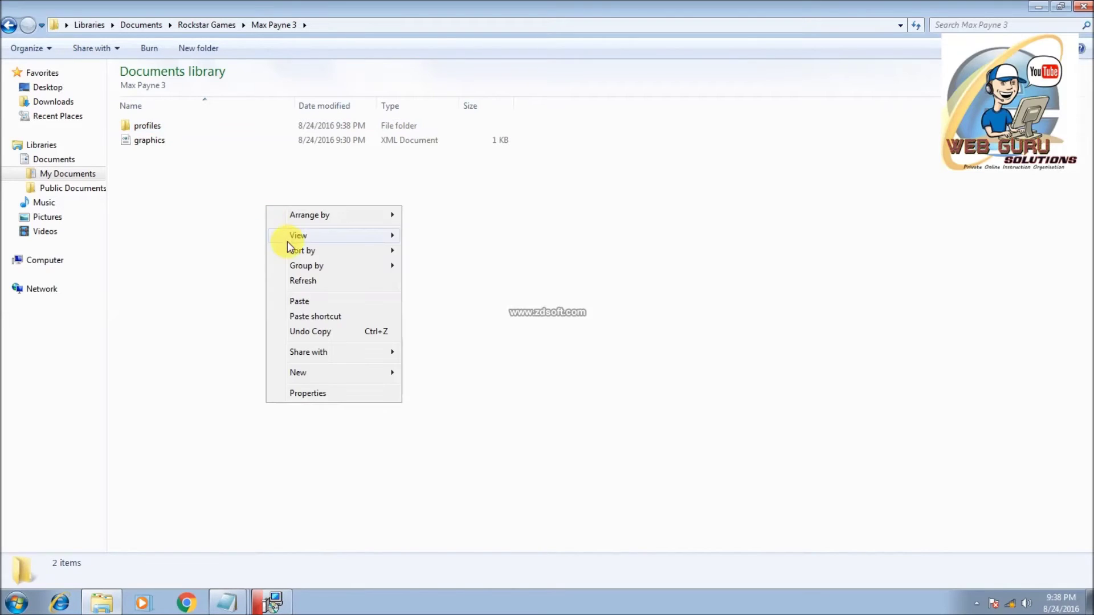
left_click(318, 279)
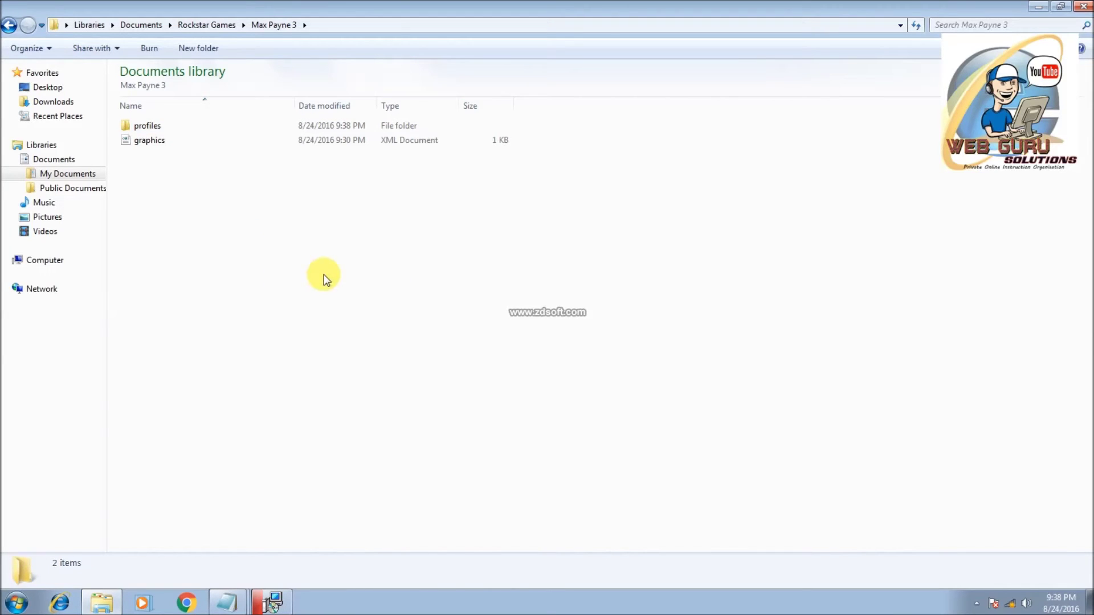
- In the ILS 2 notes, highlight step 4 on installing DirectX and step 5 on disabling internet
left_click(228, 600)
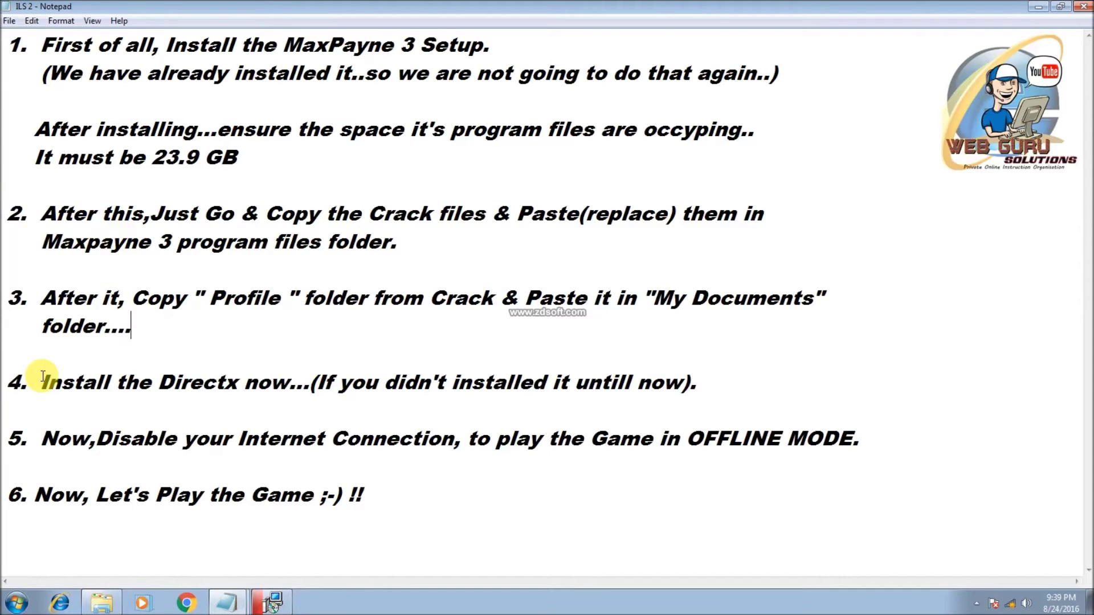
left_click_drag(43, 381, 699, 382)
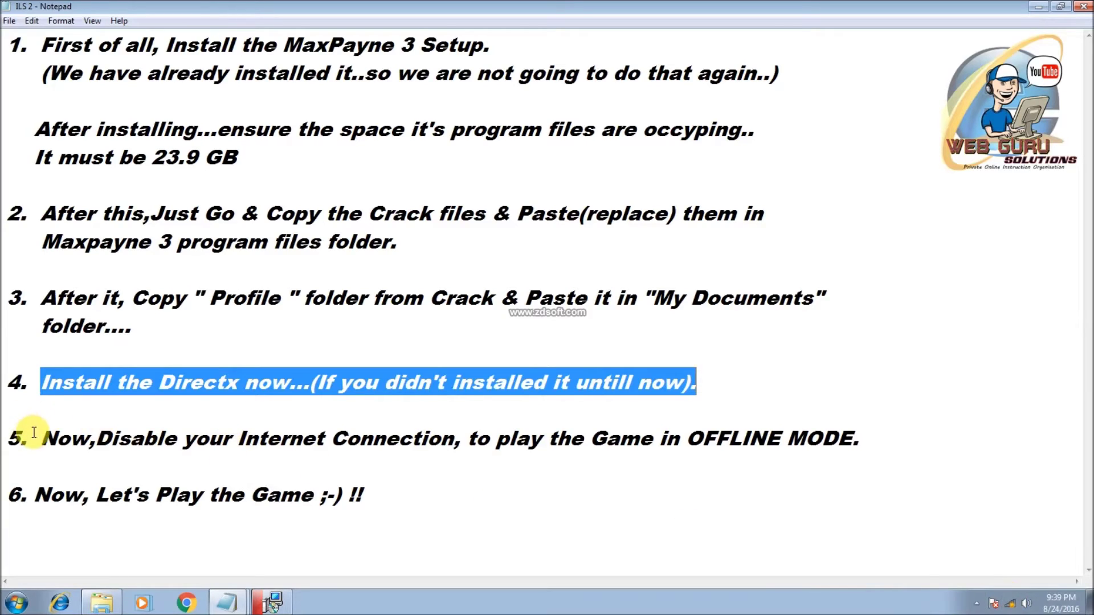
left_click_drag(34, 438, 857, 436)
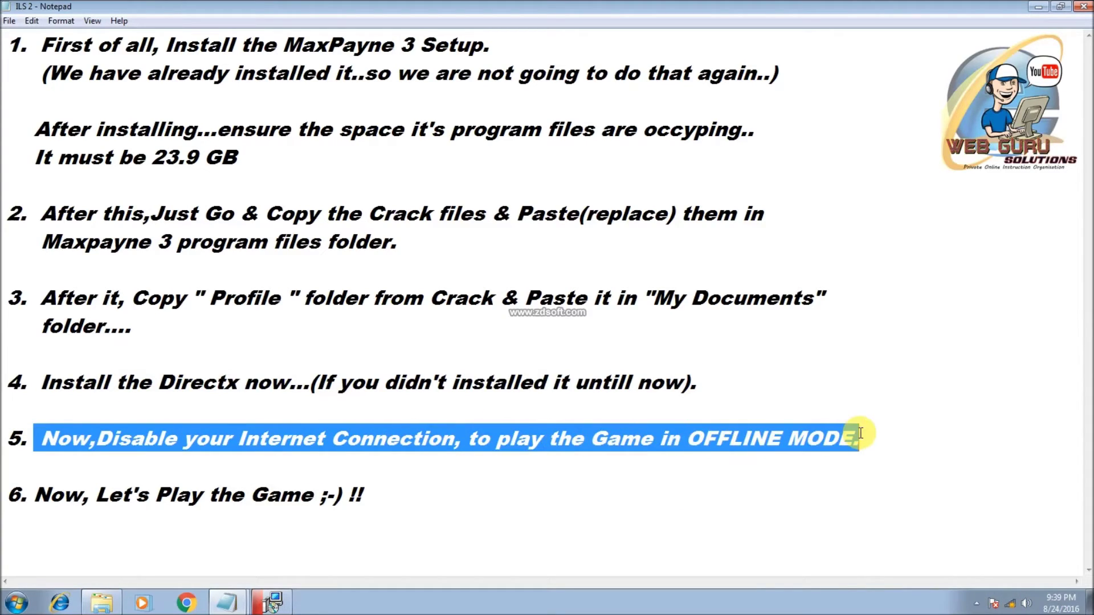
- Check the wireless network's properties to confirm it is not connected
left_click(1017, 604)
right_click(988, 415)
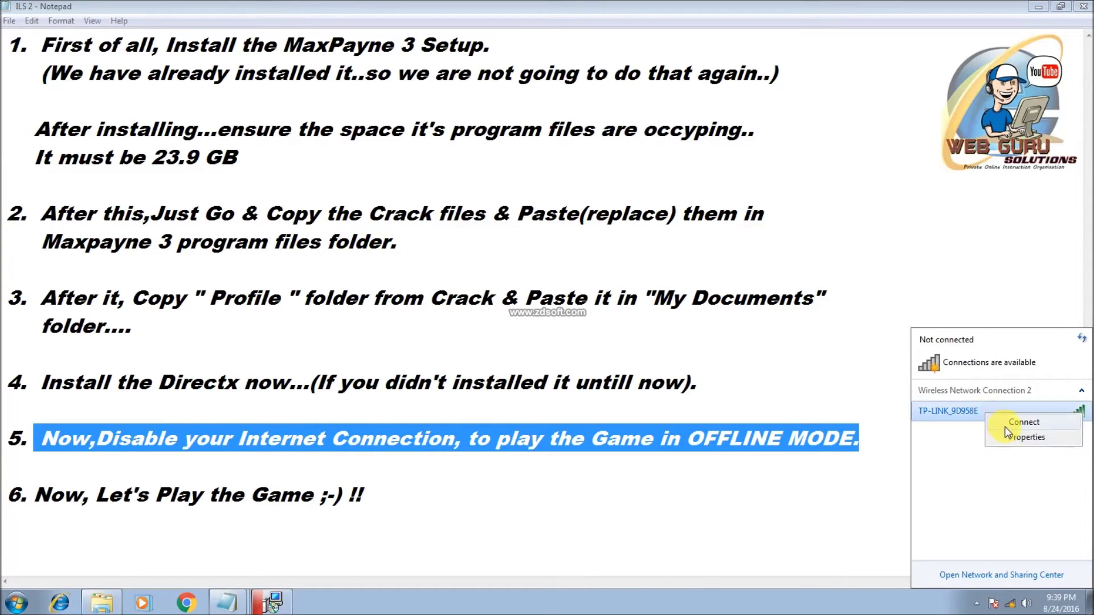
left_click(1011, 438)
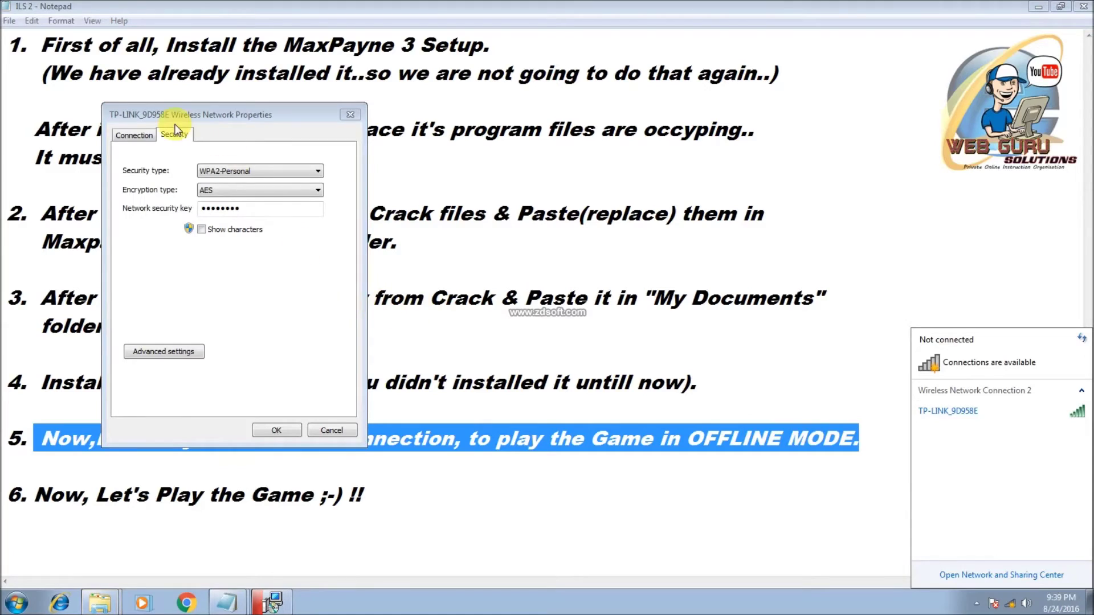
left_click(137, 135)
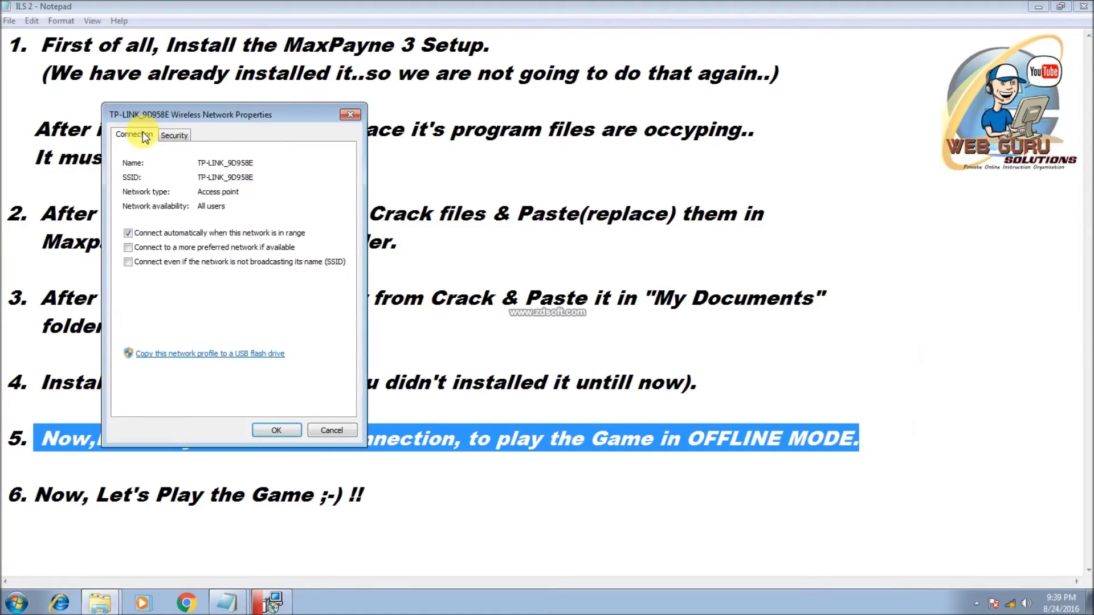
left_click(358, 112)
- Highlight step 6 about playing the game, then return to the Max Payne 3 documents folder
left_click(234, 457)
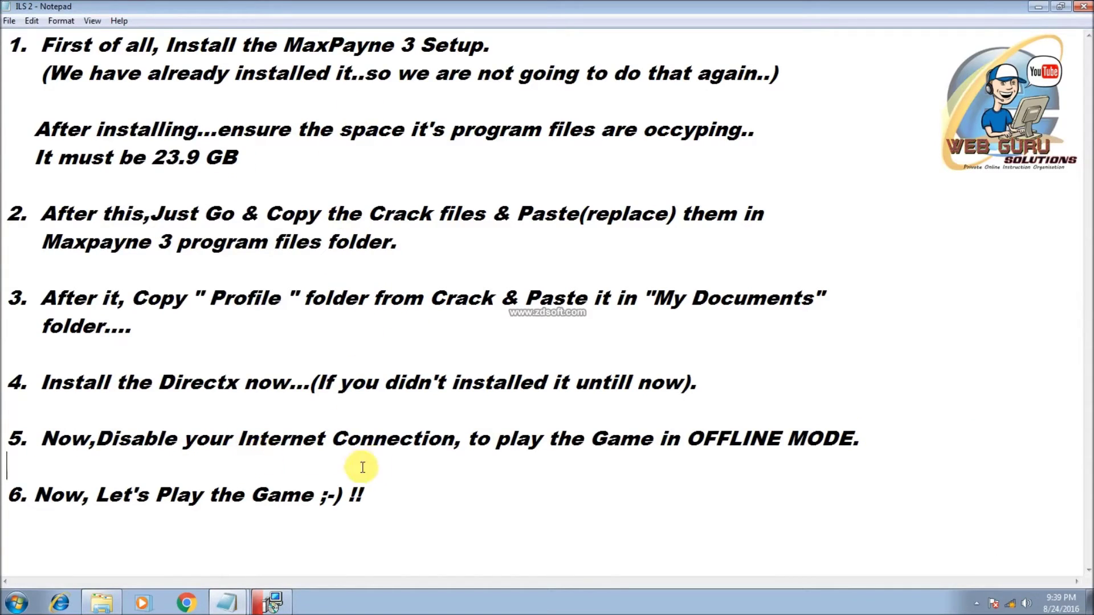
left_click_drag(35, 490, 367, 484)
left_click(361, 531)
left_click(110, 603)
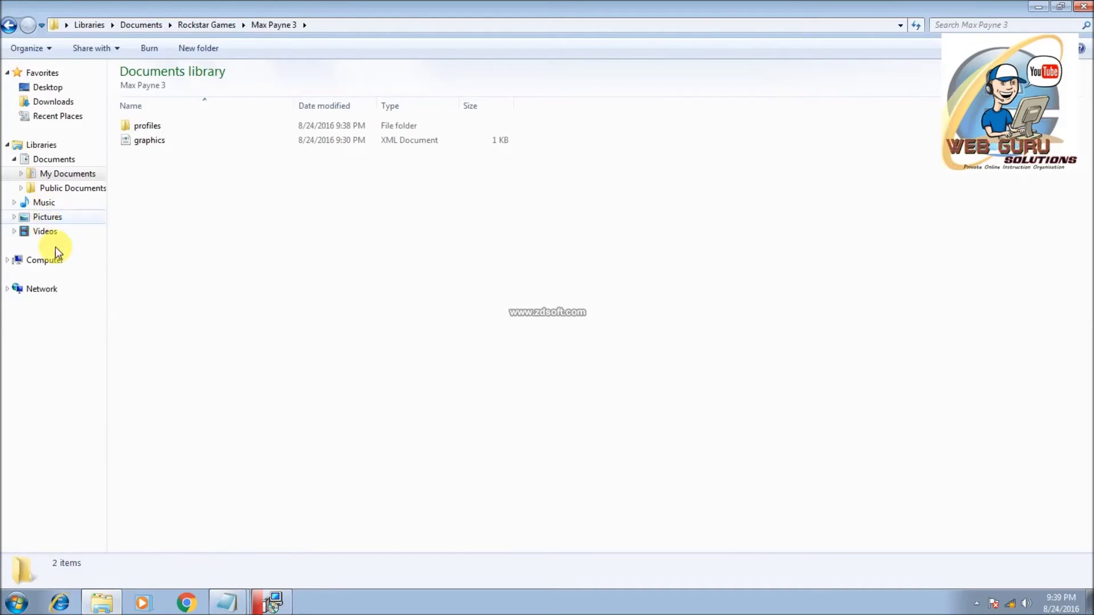
- Run PlayMaxPayne3 from F:\Programe Files\MaxPayne3 and choose Offline Mode at the connection alert
left_click(59, 262)
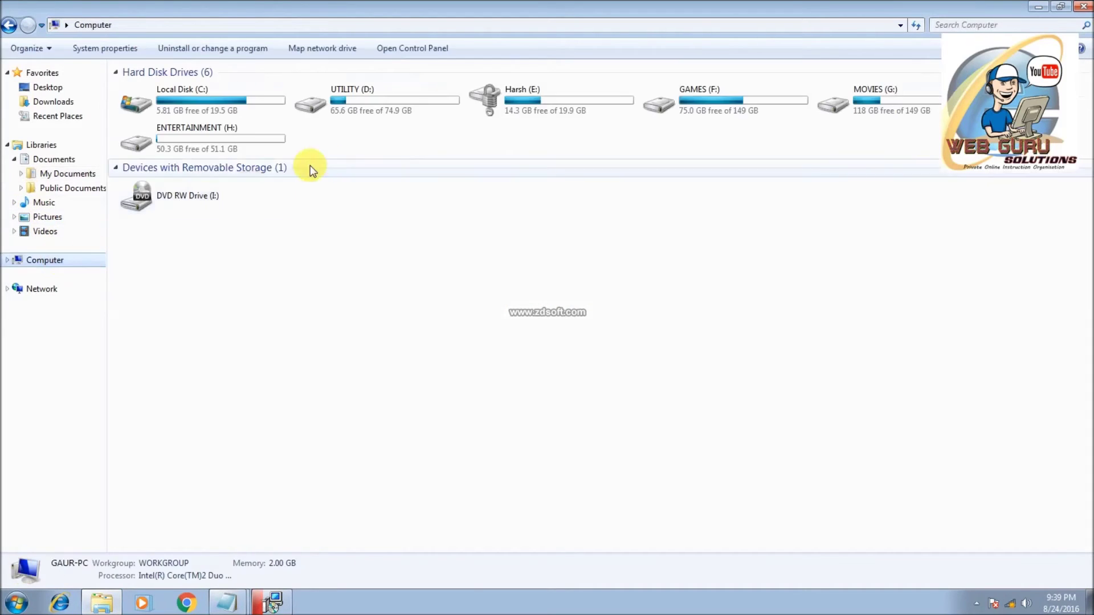
double_click(672, 105)
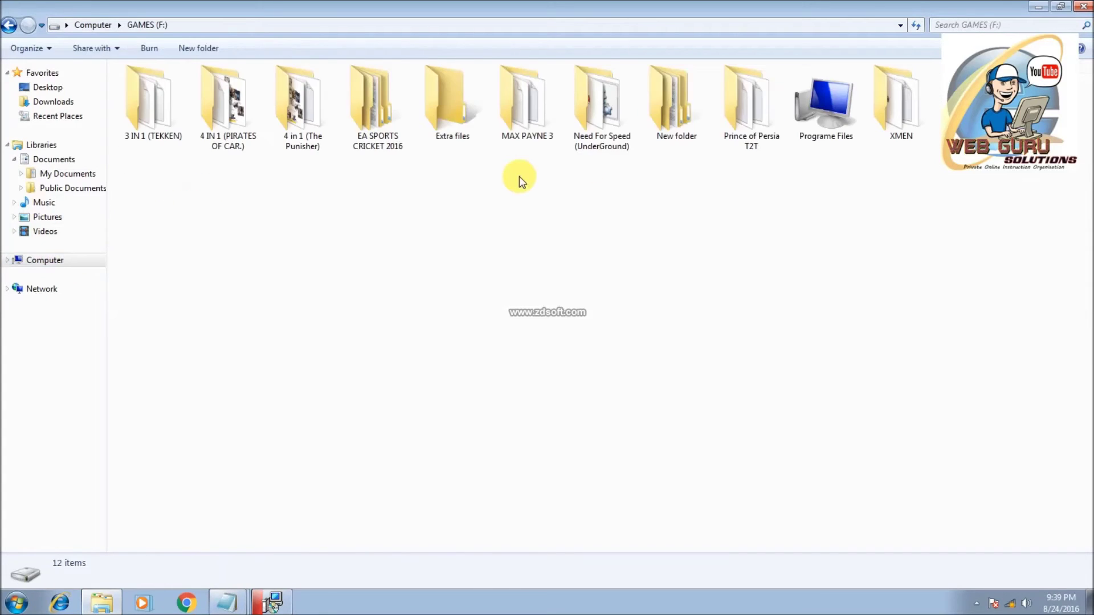
double_click(809, 120)
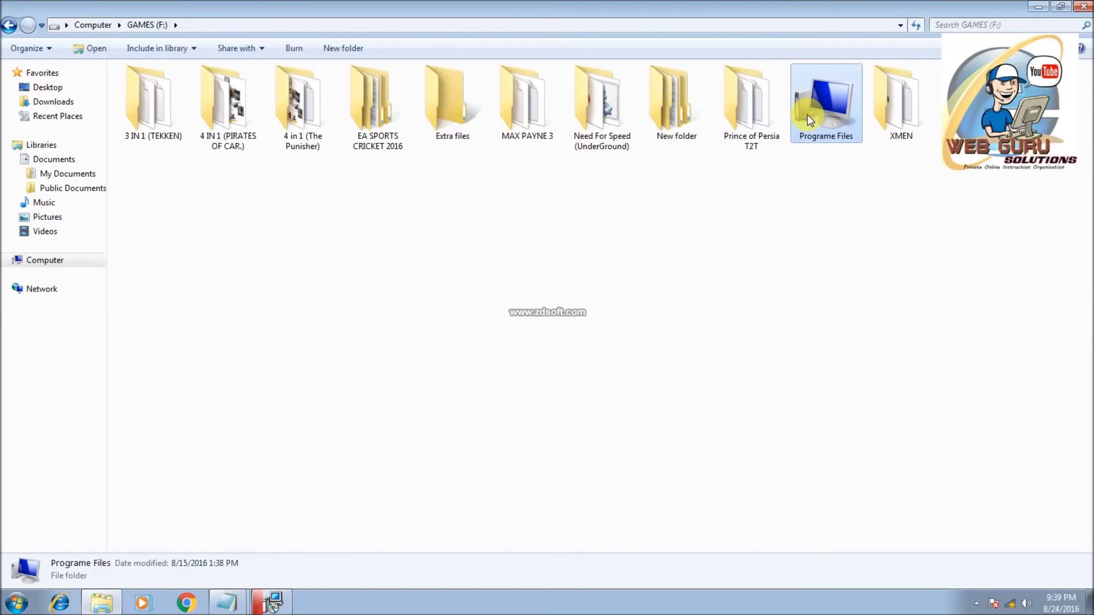
double_click(335, 134)
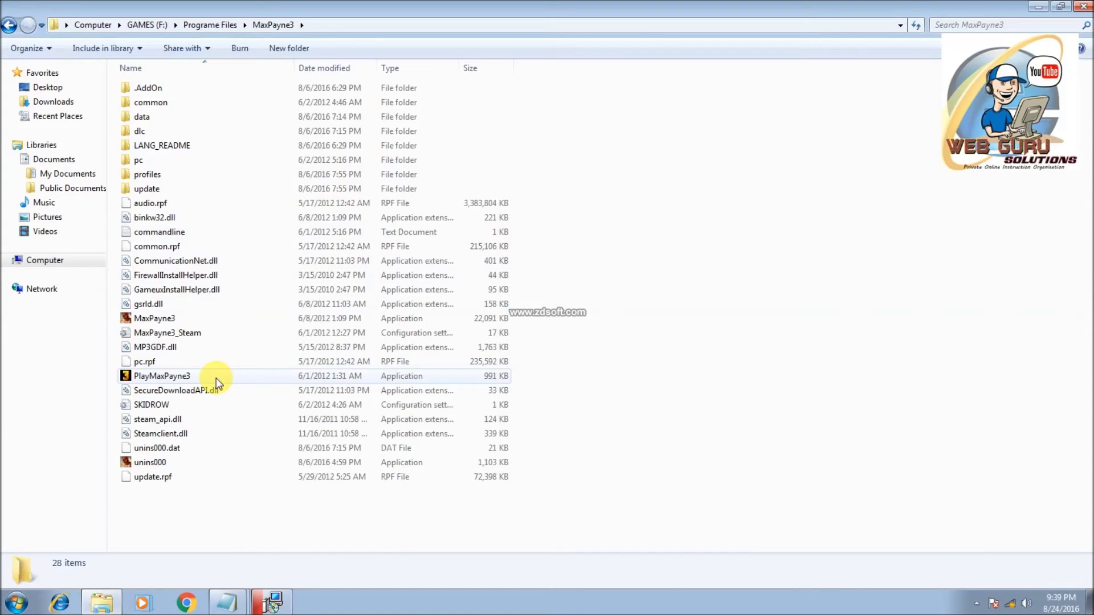
double_click(217, 378)
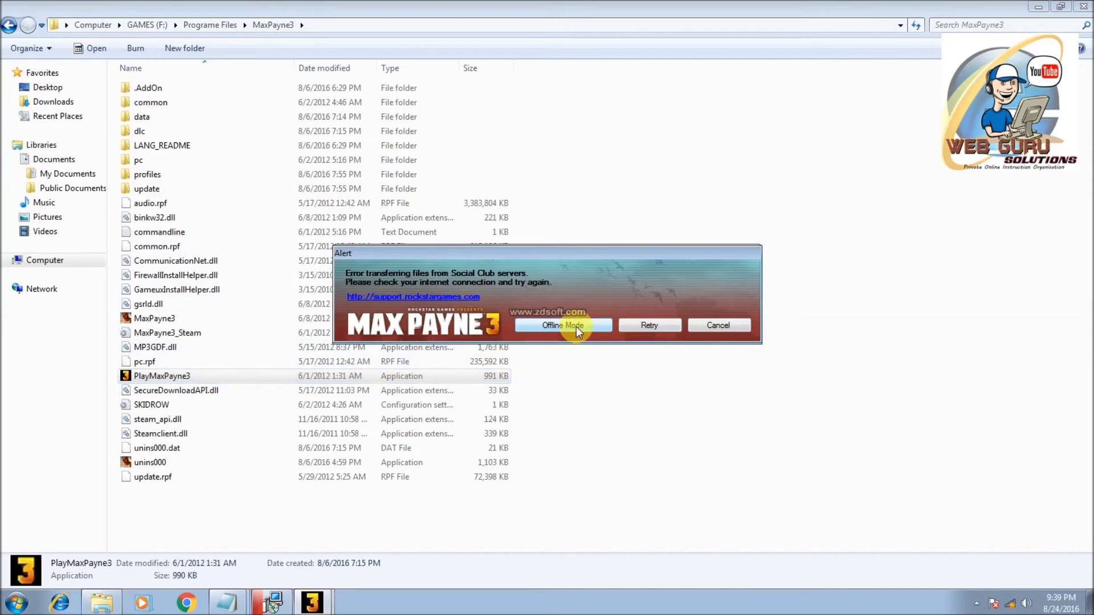
left_click(577, 327)
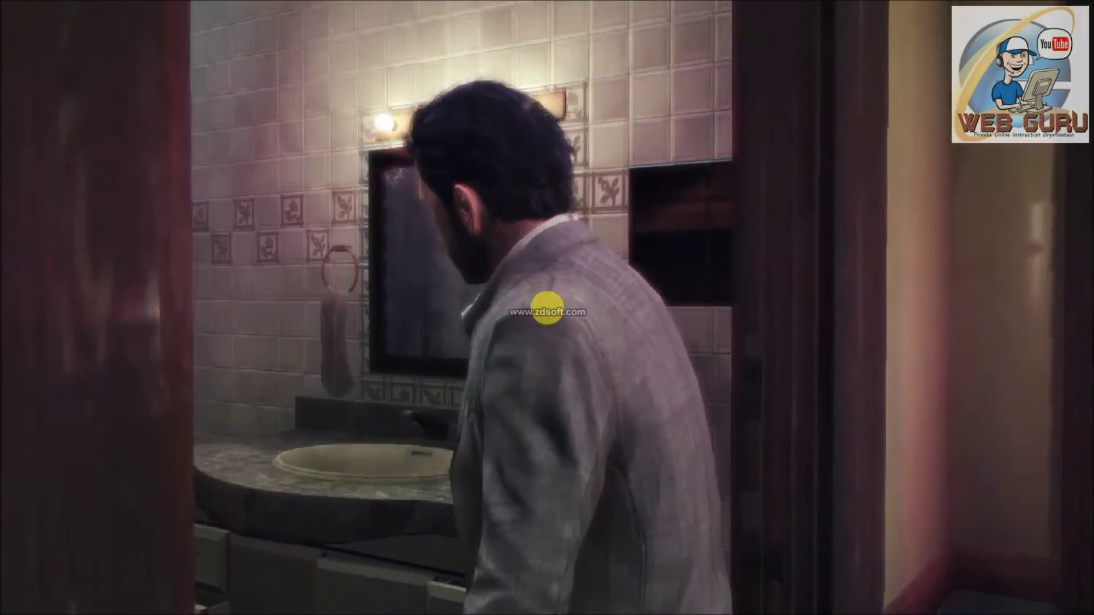
- Pause the game and highlight the notes saying an NVIDIA 210 Geforce card at 2000rs. is enough
key("Escape")
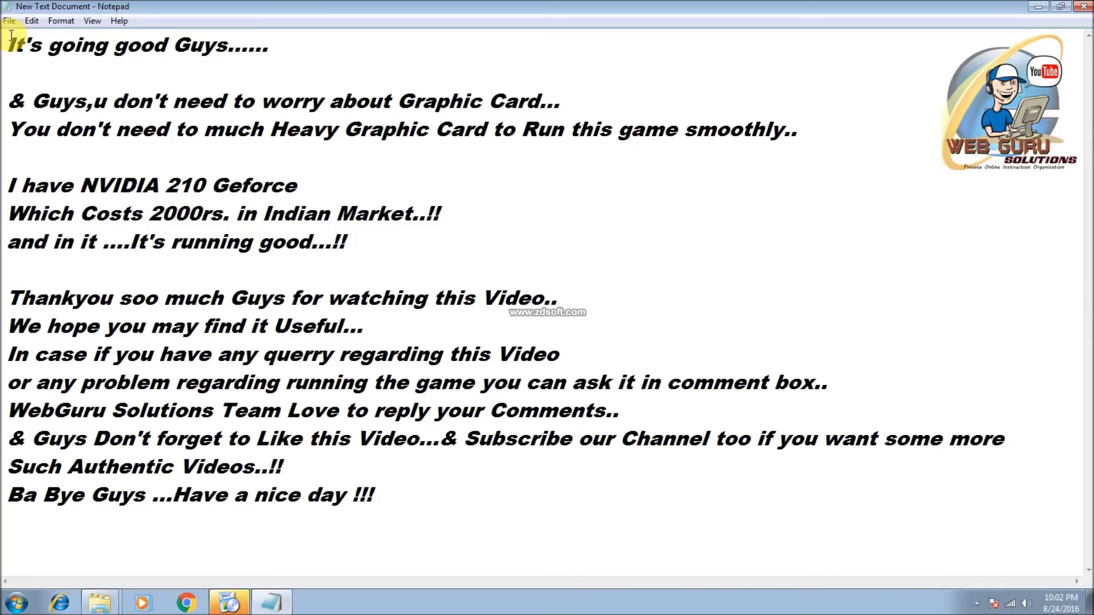
left_click_drag(10, 46, 272, 36)
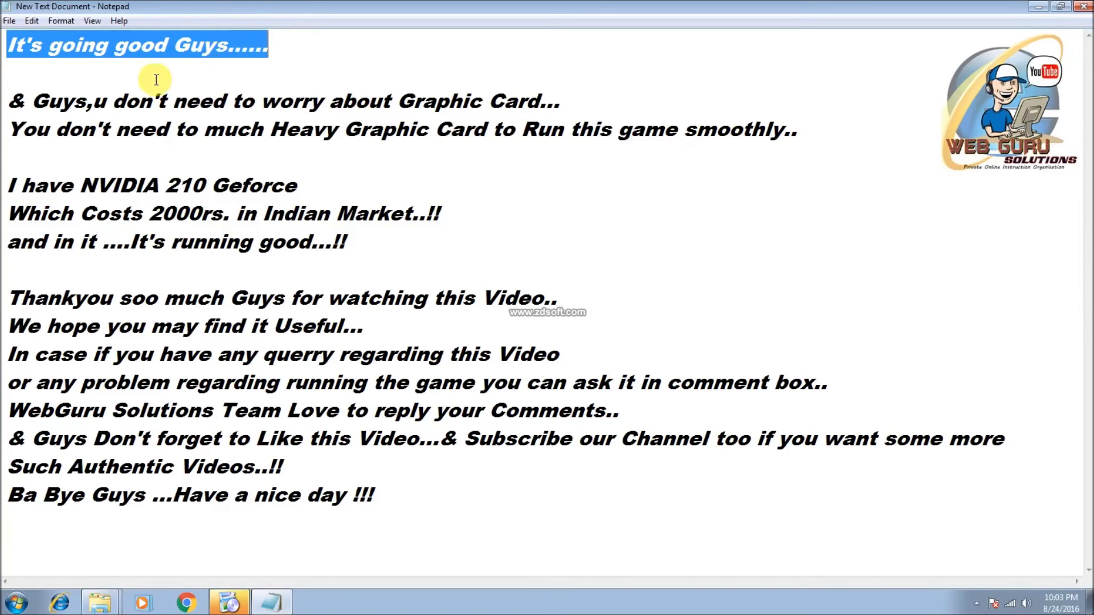
left_click_drag(9, 102, 577, 98)
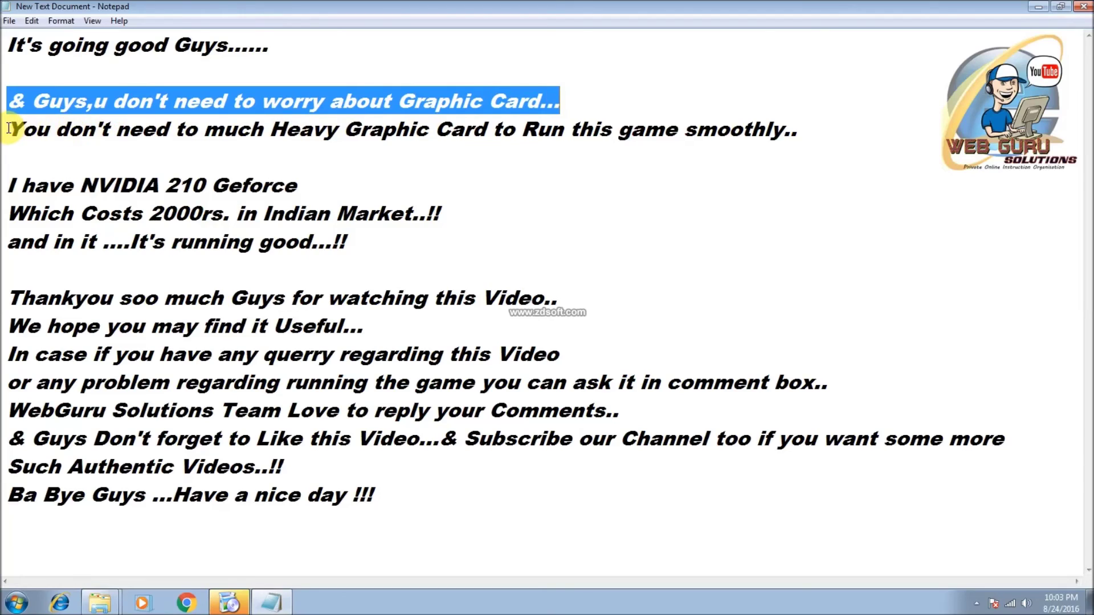
left_click_drag(8, 129, 792, 131)
left_click_drag(8, 185, 297, 189)
left_click_drag(11, 205, 439, 215)
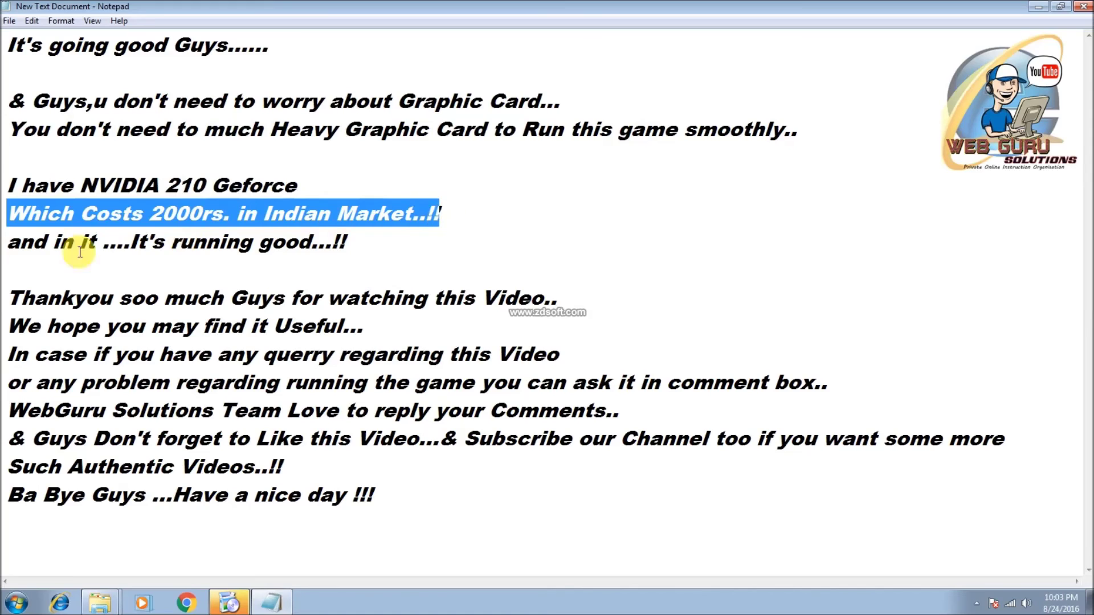
left_click_drag(8, 242, 361, 240)
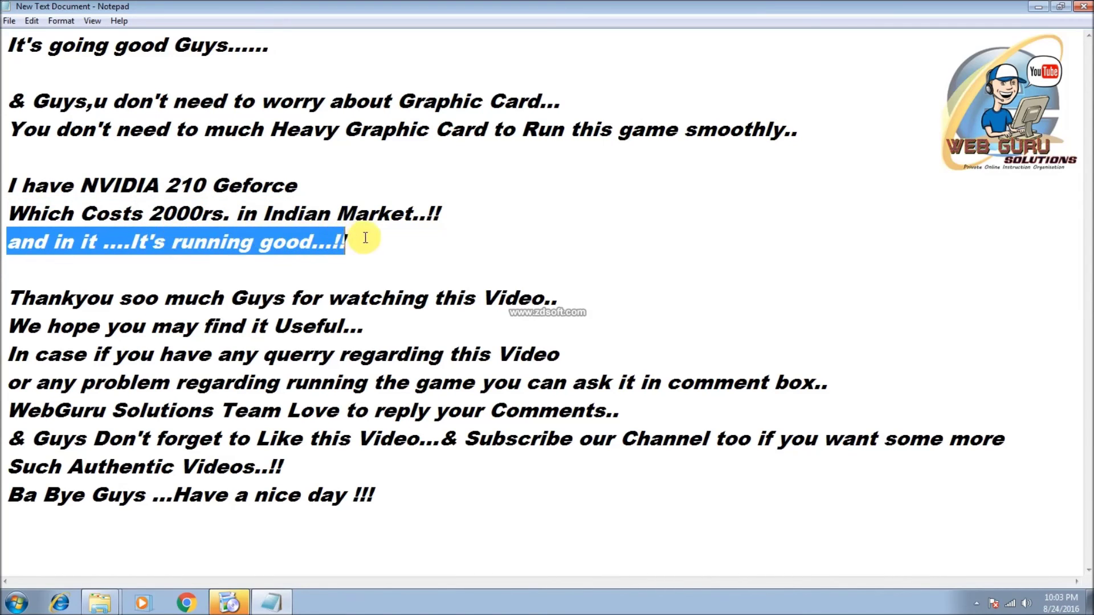
- Highlight the thank-you, comment-box questions, like-and-subscribe and 'Ba Bye Guys' closing lines
left_click_drag(7, 300, 582, 293)
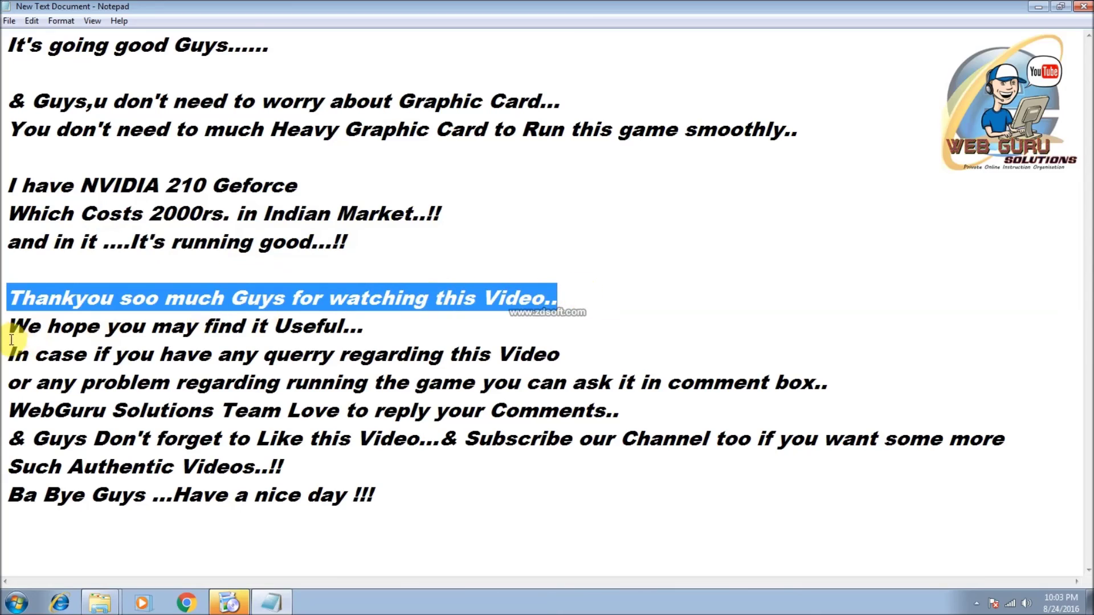
left_click_drag(16, 331, 371, 323)
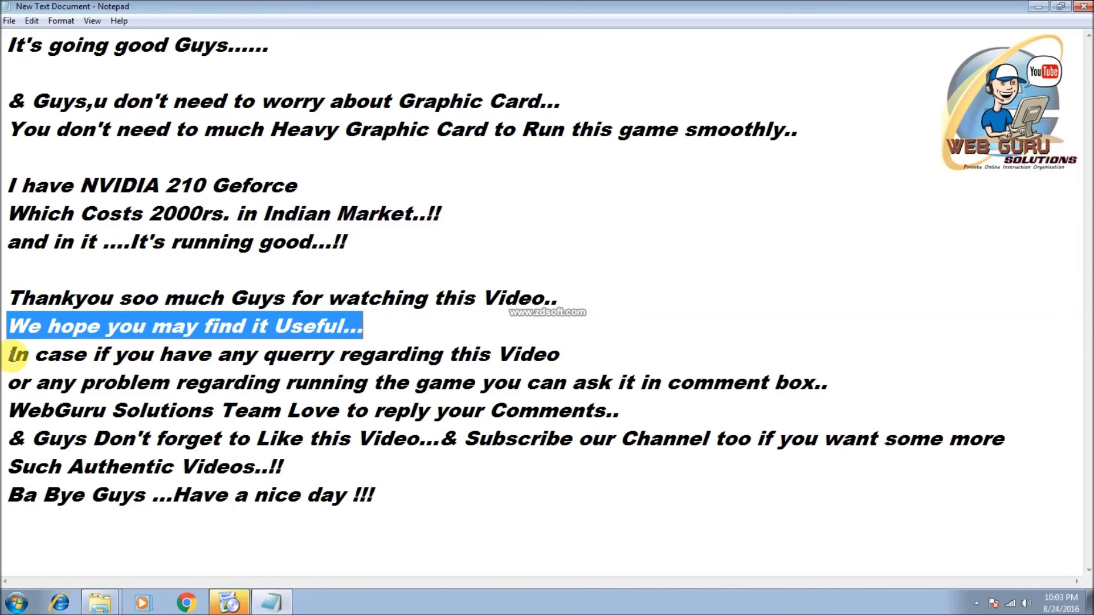
left_click_drag(12, 356, 559, 355)
left_click_drag(7, 376, 837, 384)
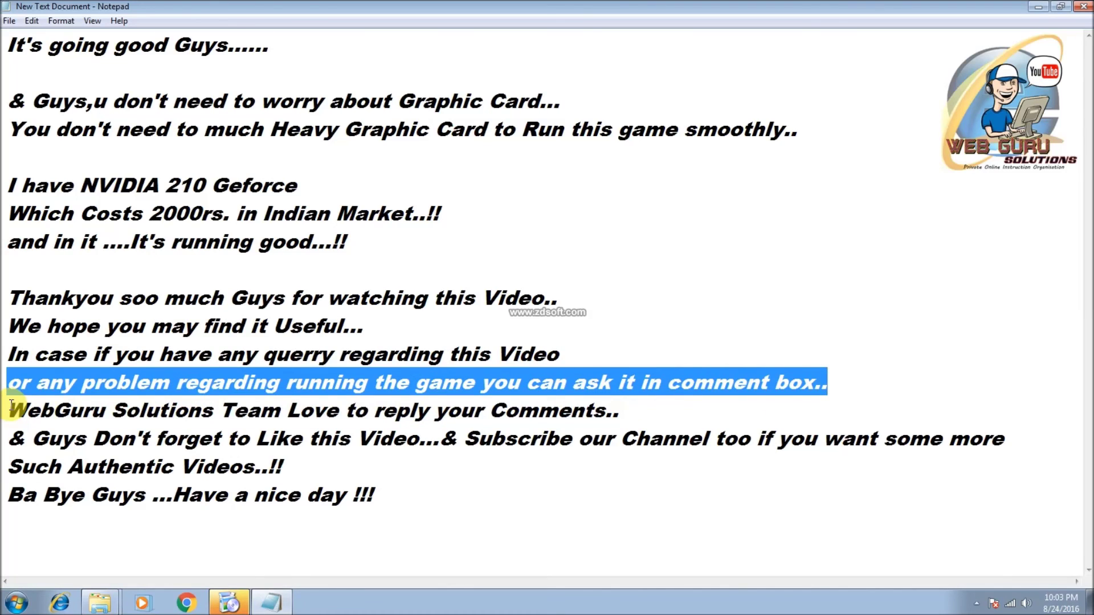
left_click_drag(11, 405, 633, 404)
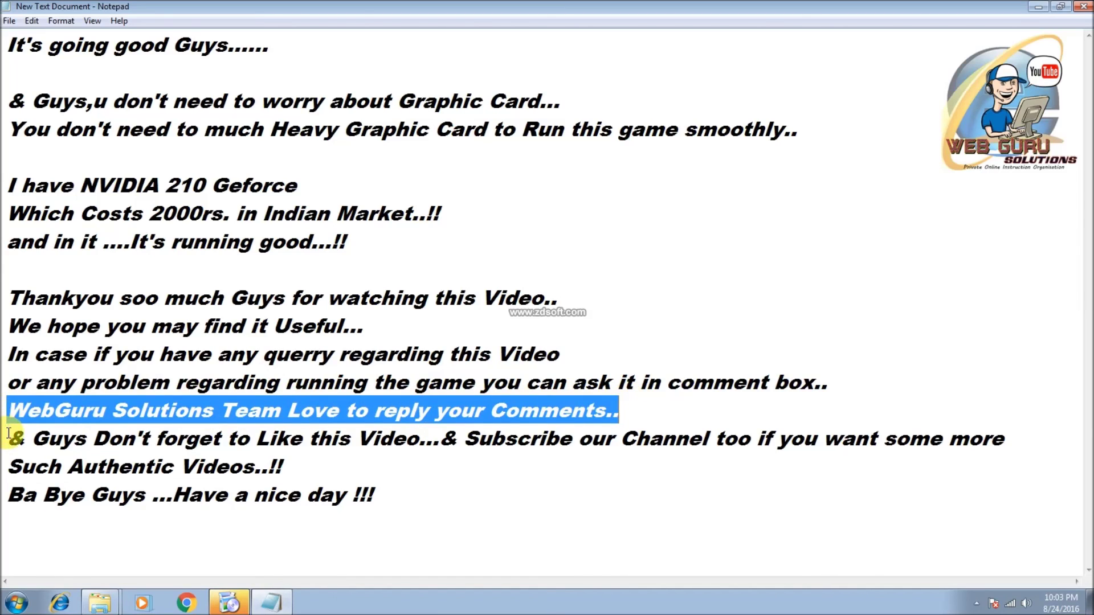
left_click_drag(9, 433, 640, 456)
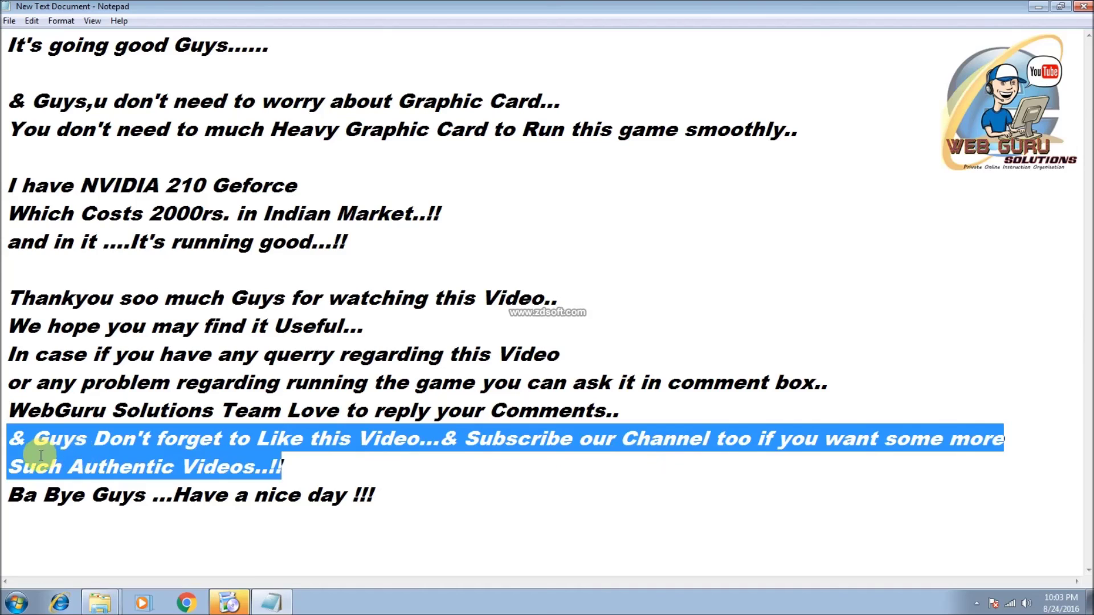
left_click_drag(10, 490, 390, 480)
left_click(402, 483)
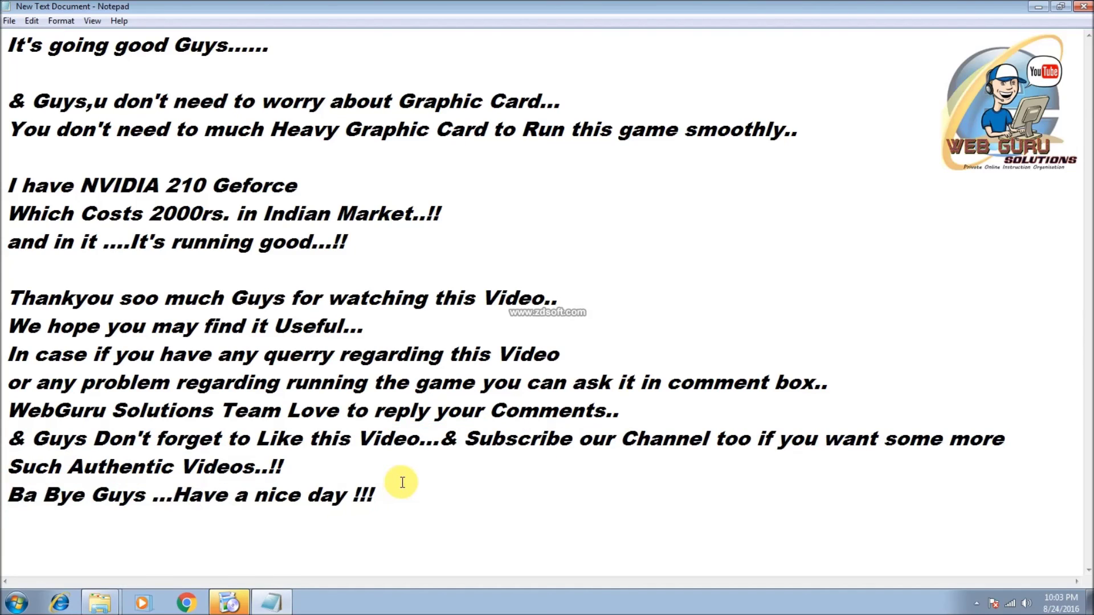